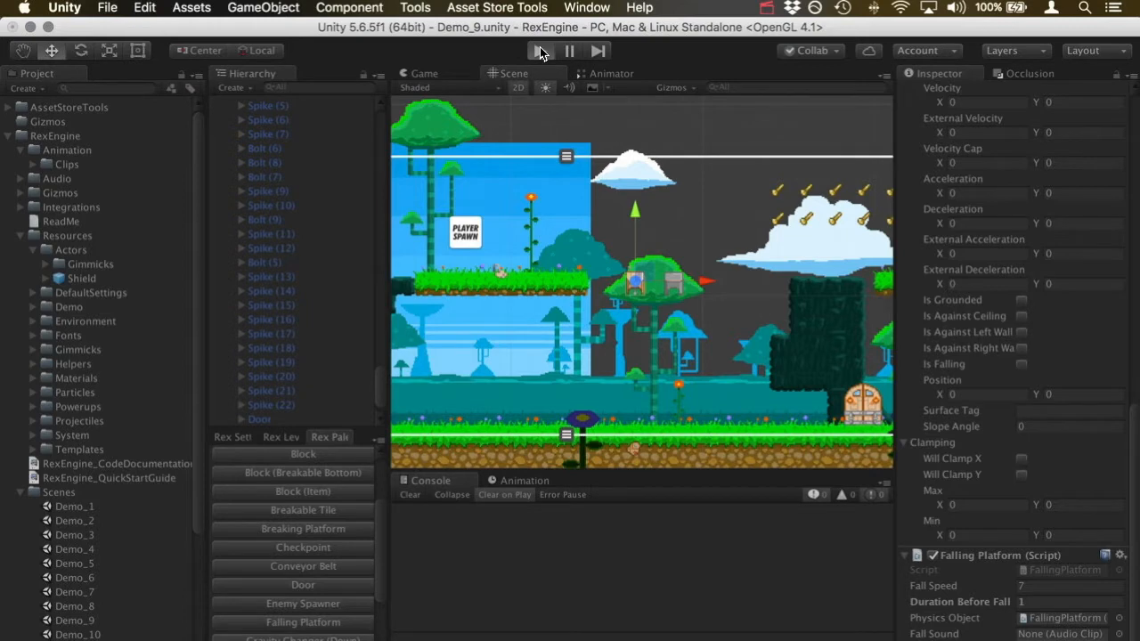
# - Playtest the level by moving and jumping the character onto the platforms, and stop the game
pyautogui.press('Right')
pyautogui.press('space')
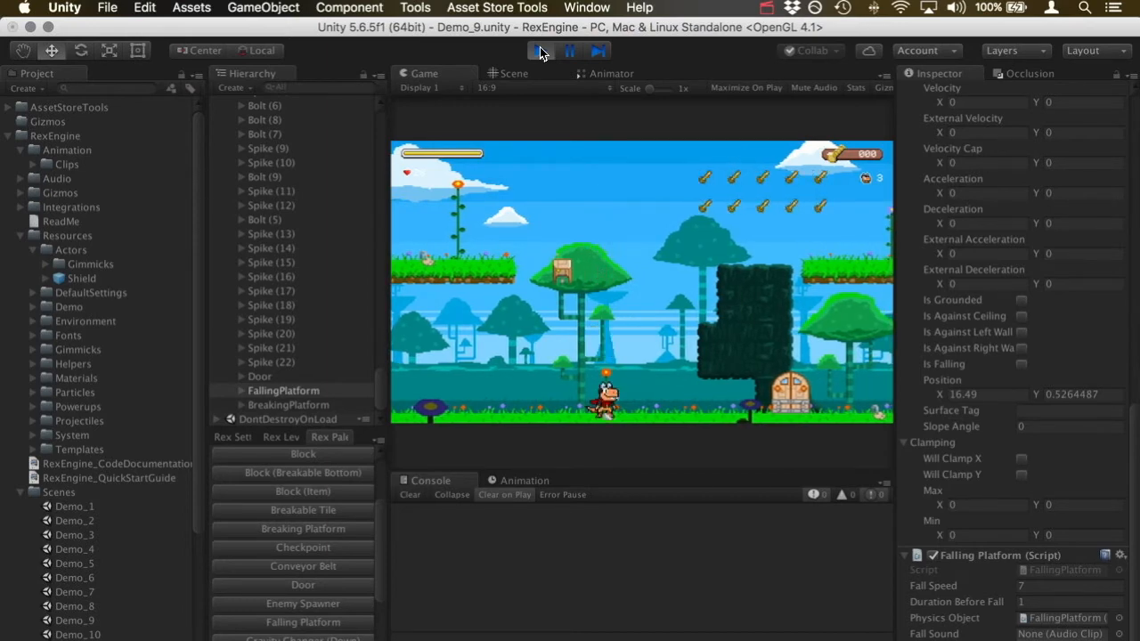
pyautogui.click(540, 51)
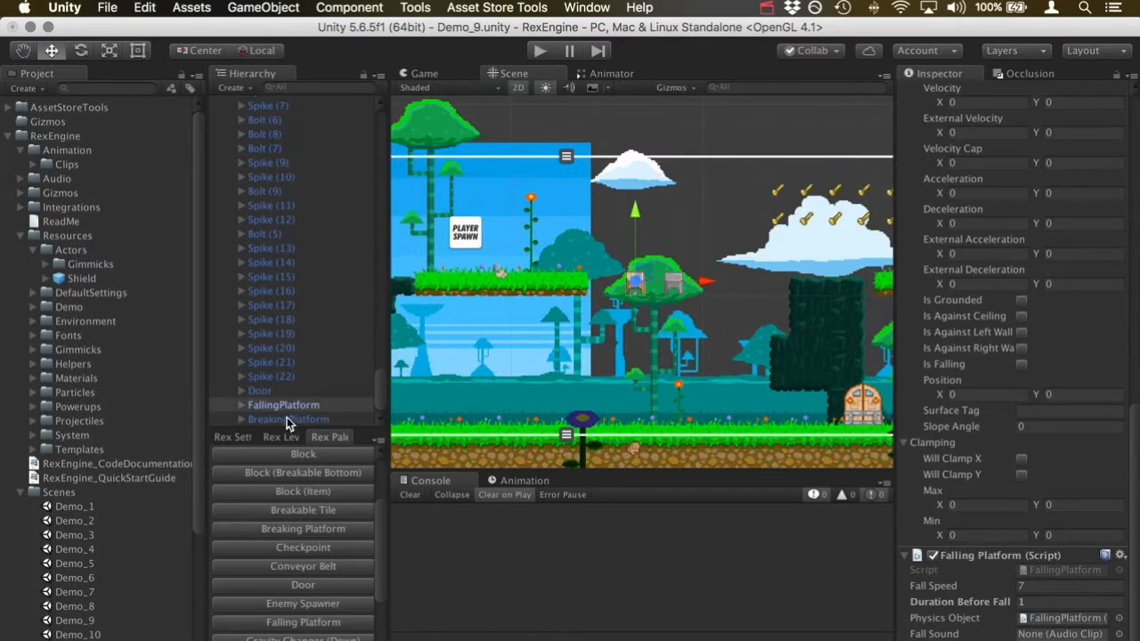
# - Delete the existing falling platform and breaking platform from the scene
pyautogui.keyDown('shift'); pyautogui.click(287, 419); pyautogui.keyUp('shift')
pyautogui.press('super+BackSpace')
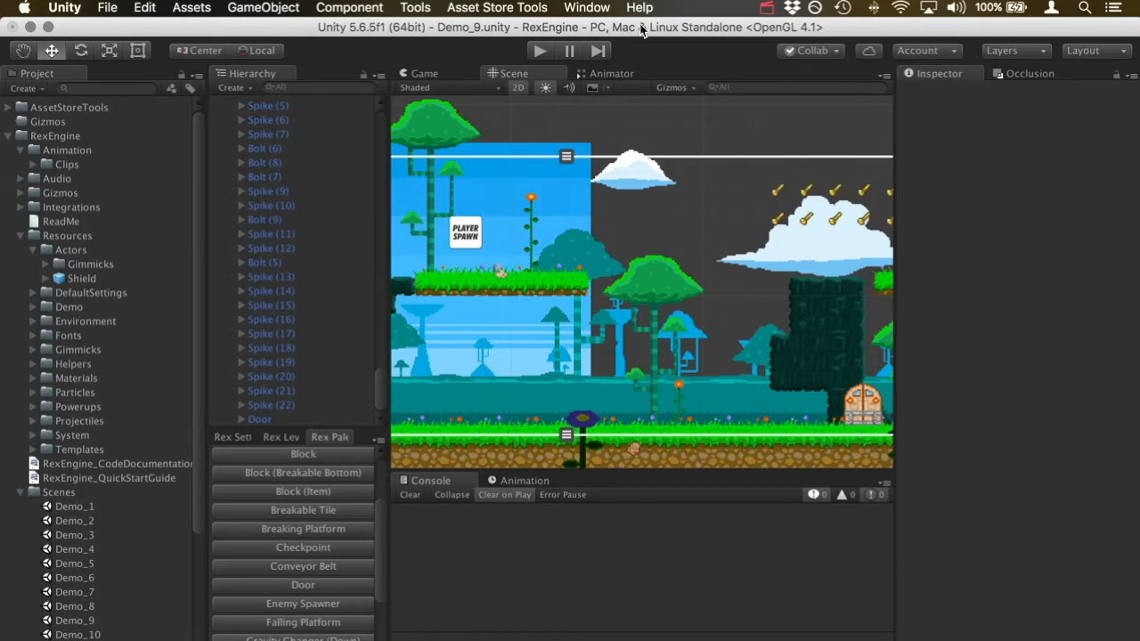
# - Add a Falling Platform from the Rex Palette and place it over the green treetop beside the grass ledge, at about X 17.35, Y 7.04
pyautogui.click(589, 7)
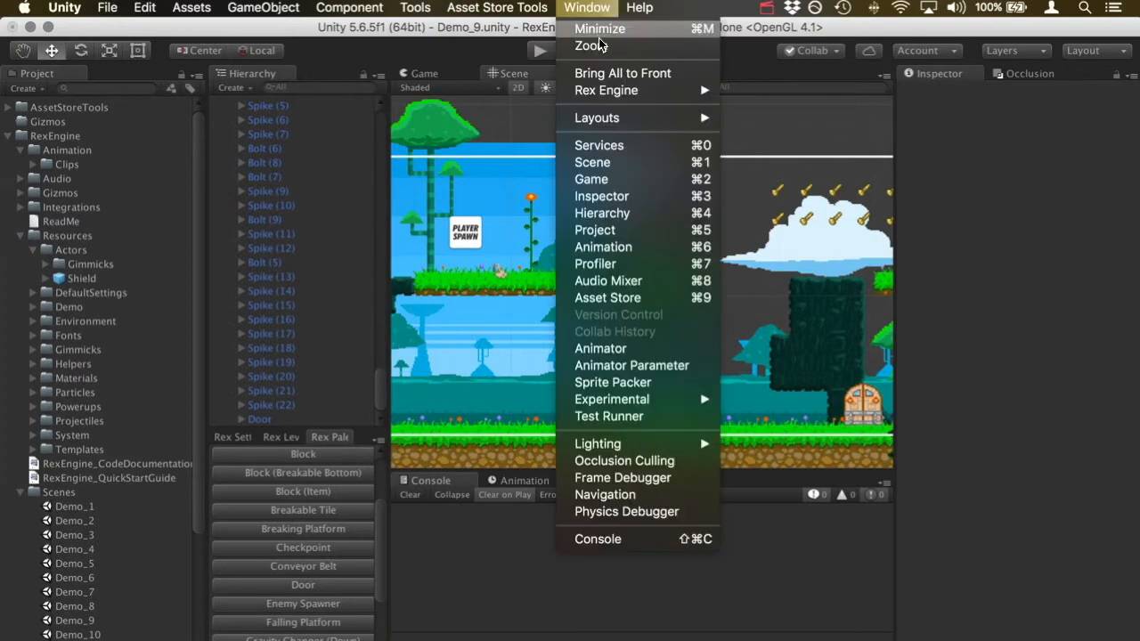
pyautogui.moveTo(604, 94)
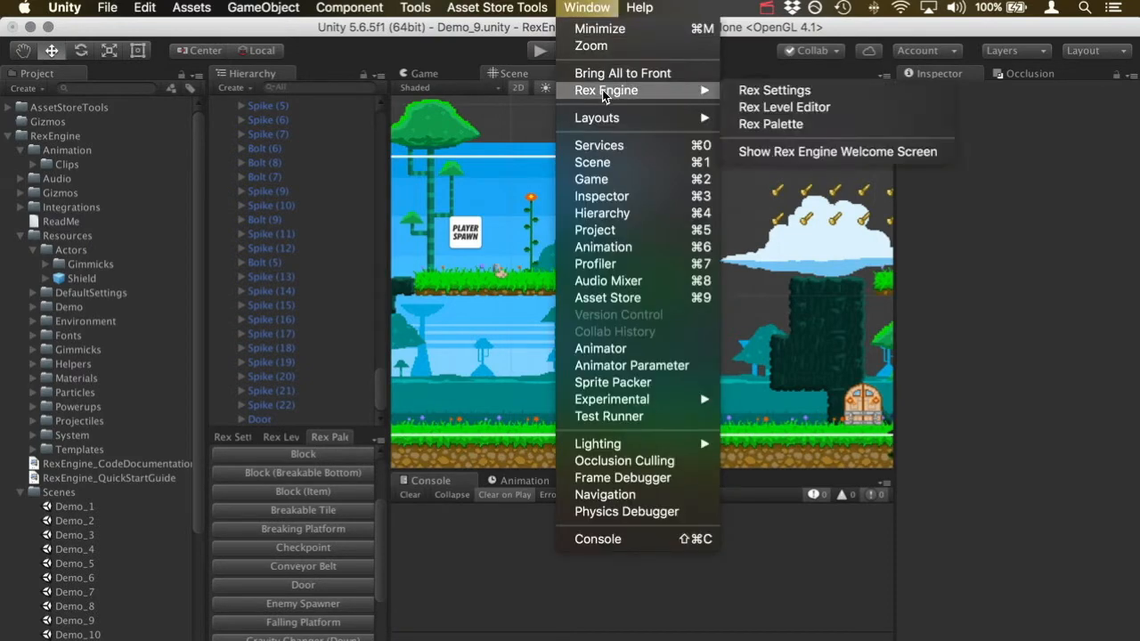
pyautogui.click(780, 127)
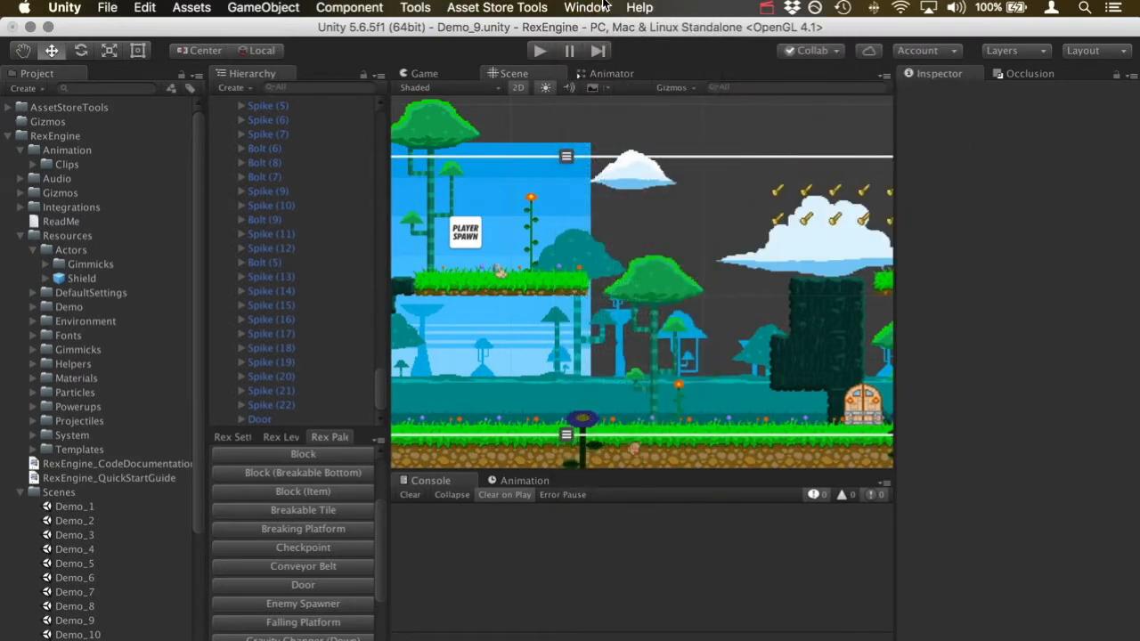
pyautogui.scroll(-2, 312, 542)
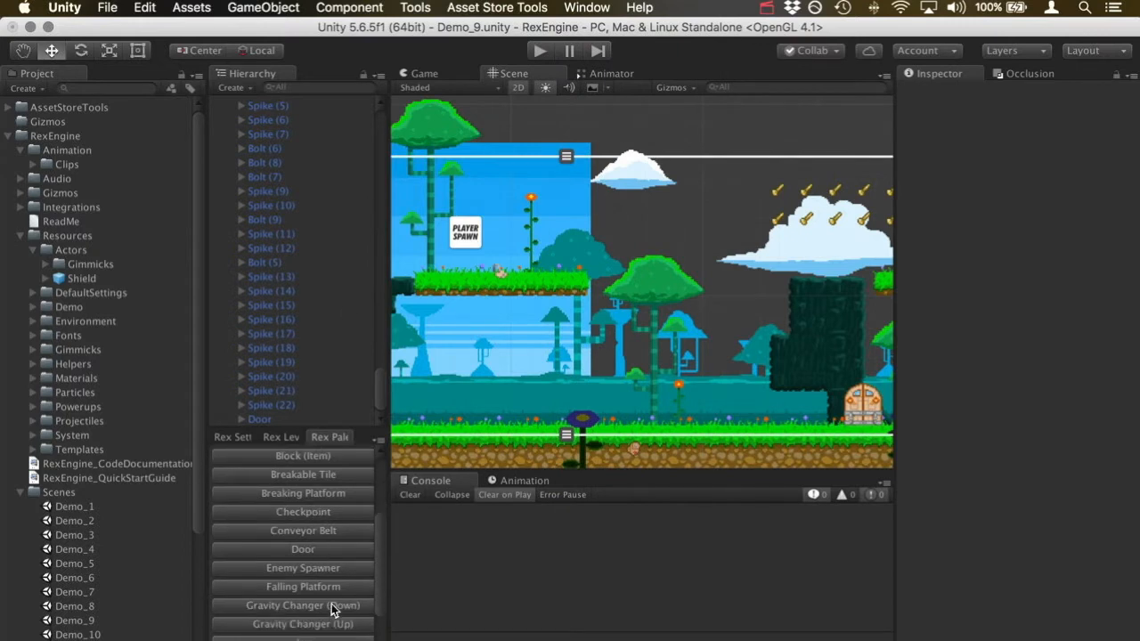
pyautogui.scroll(5, 333, 551)
pyautogui.click(217, 538)
pyautogui.click(216, 538)
pyautogui.scroll(-4, 258, 561)
pyautogui.scroll(-1, 267, 571)
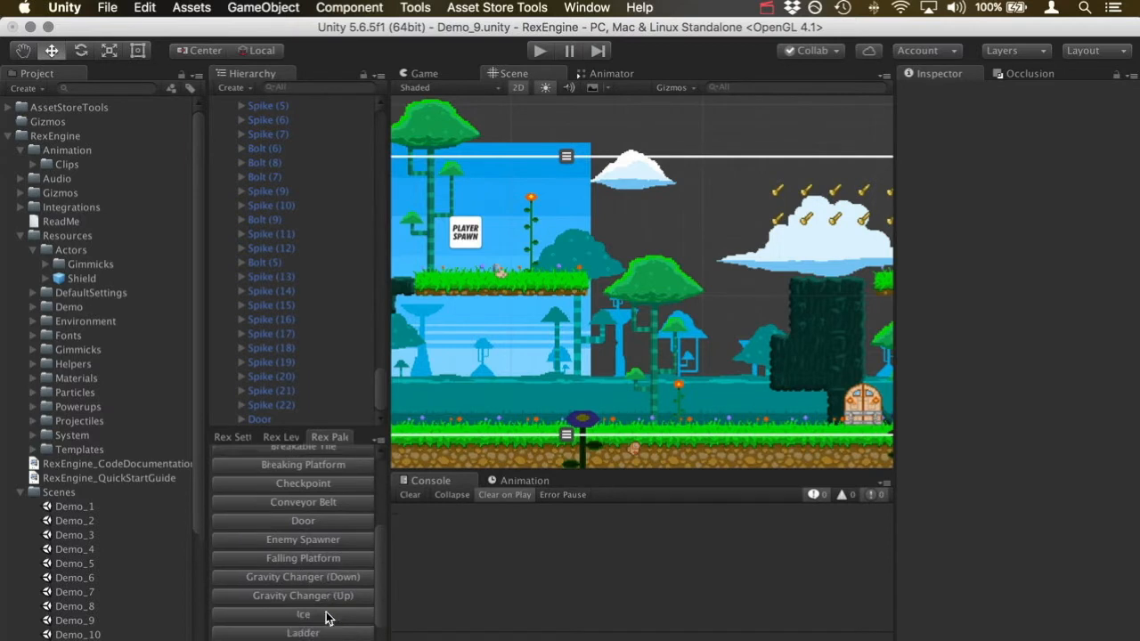
pyautogui.click(333, 558)
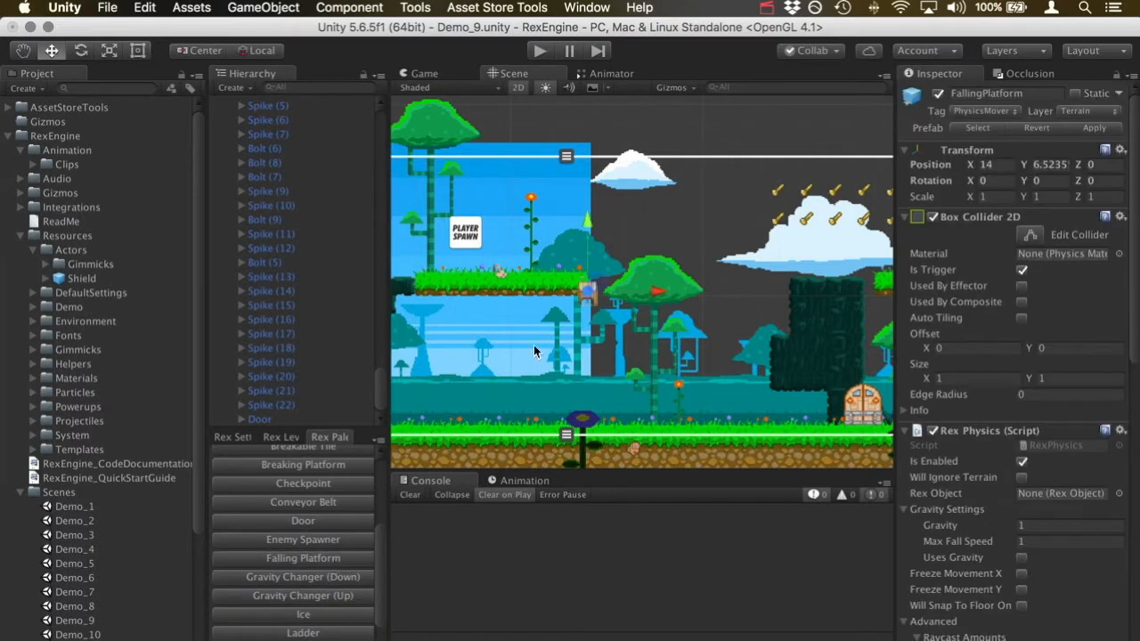
pyautogui.moveTo(597, 283); pyautogui.dragTo(661, 275)
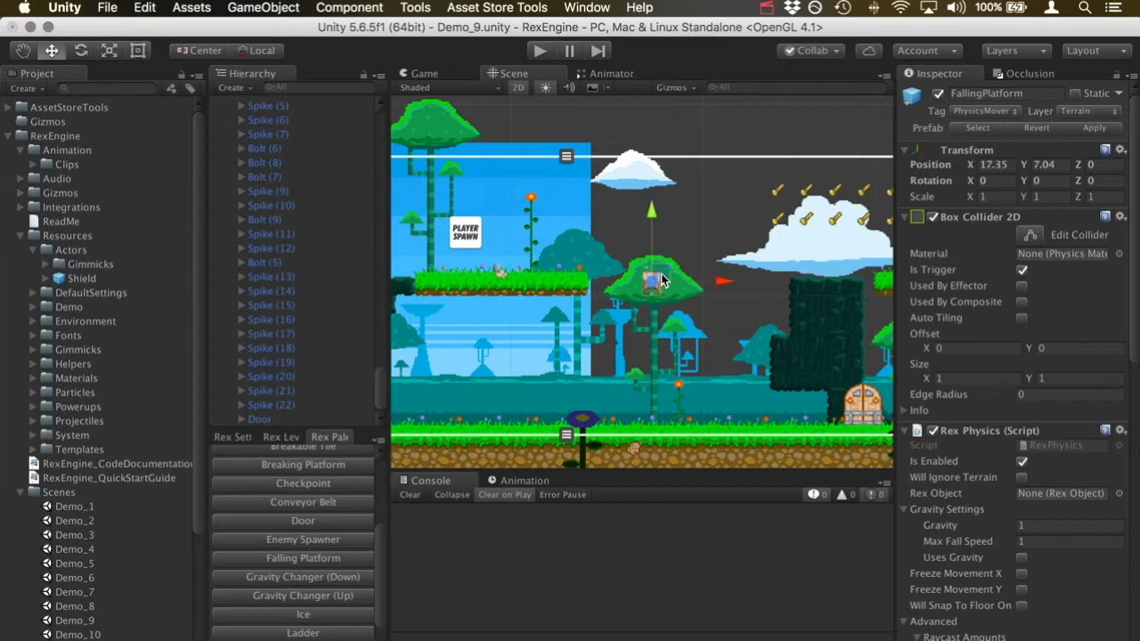
# - Set the falling platform's Duration Before Fall to 1
pyautogui.scroll(8, 302, 333)
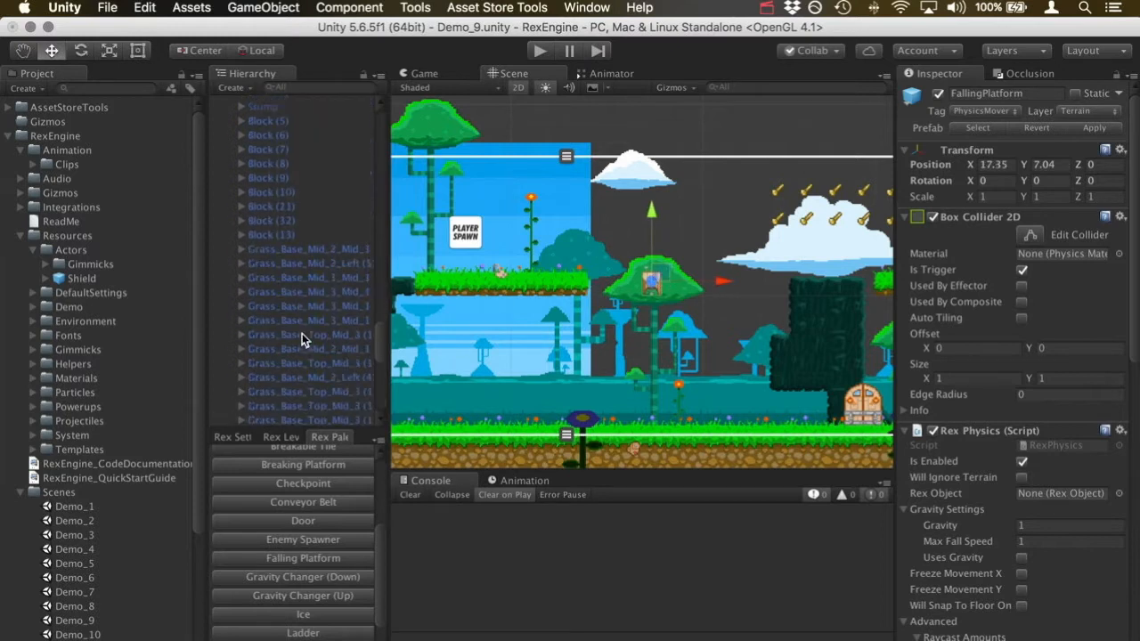
pyautogui.scroll(-2, 302, 333)
pyautogui.click(267, 336)
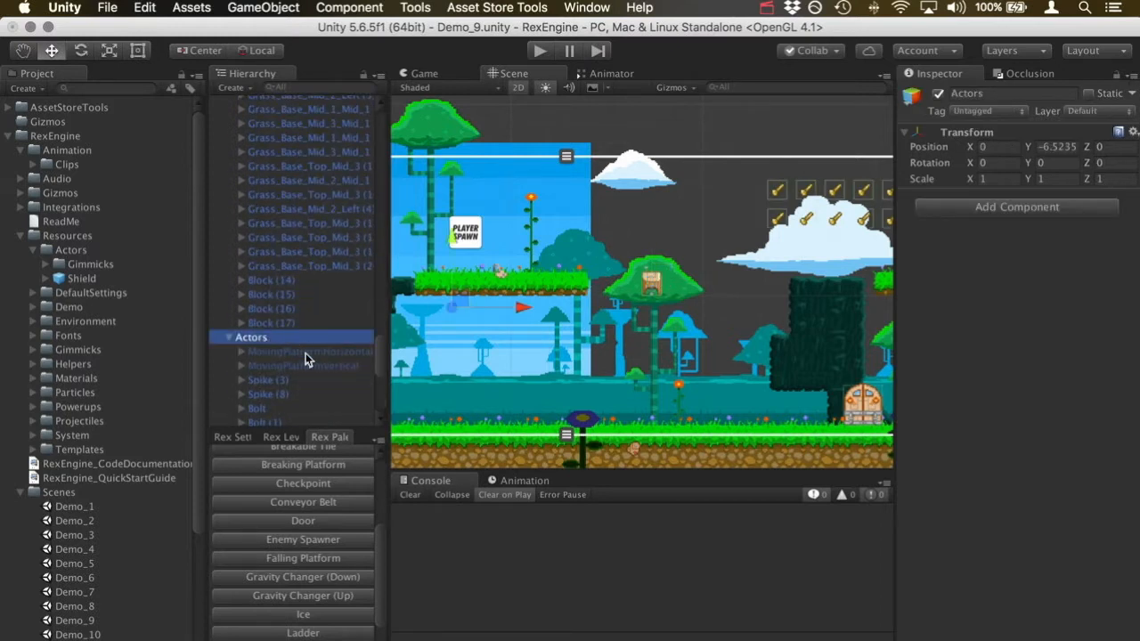
pyautogui.click(678, 247)
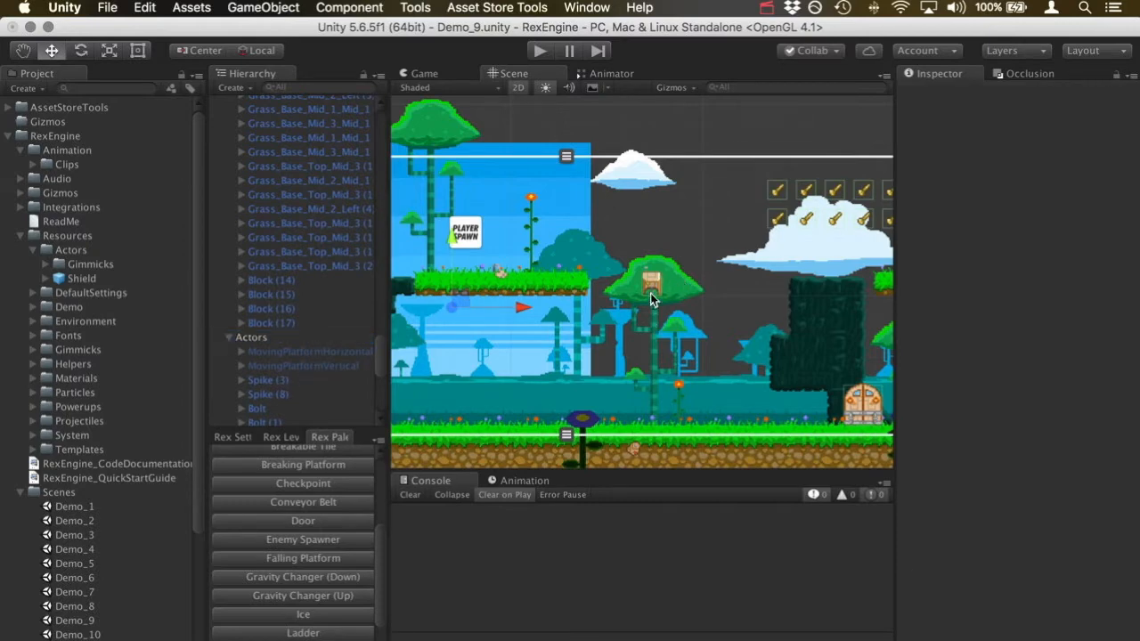
pyautogui.click(652, 285)
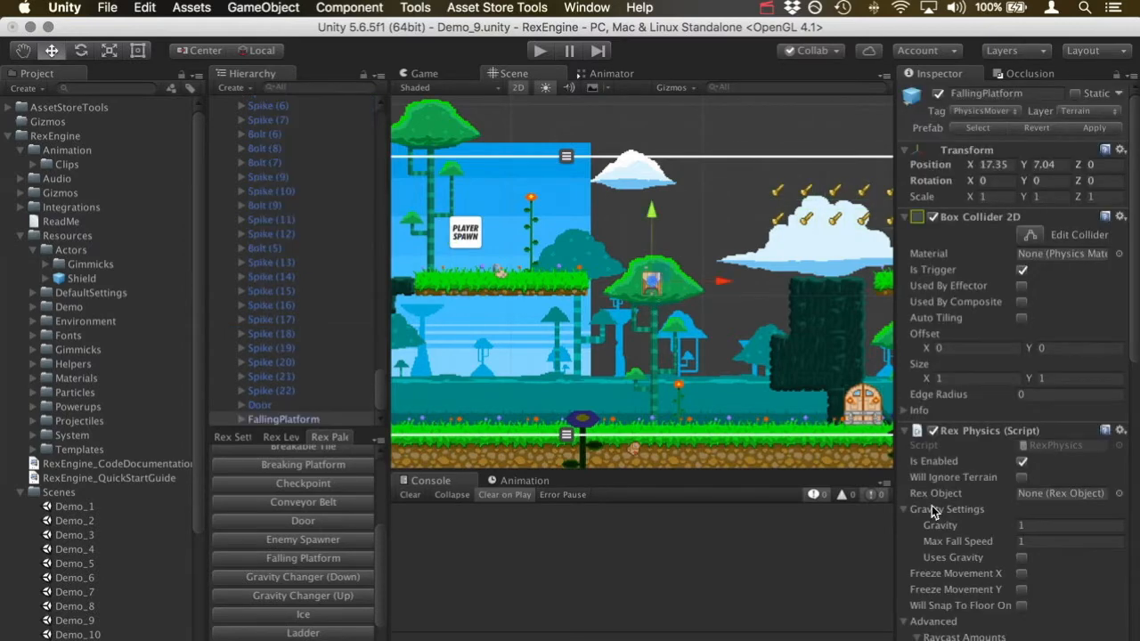
pyautogui.scroll(-10, 931, 506)
pyautogui.scroll(-5, 932, 507)
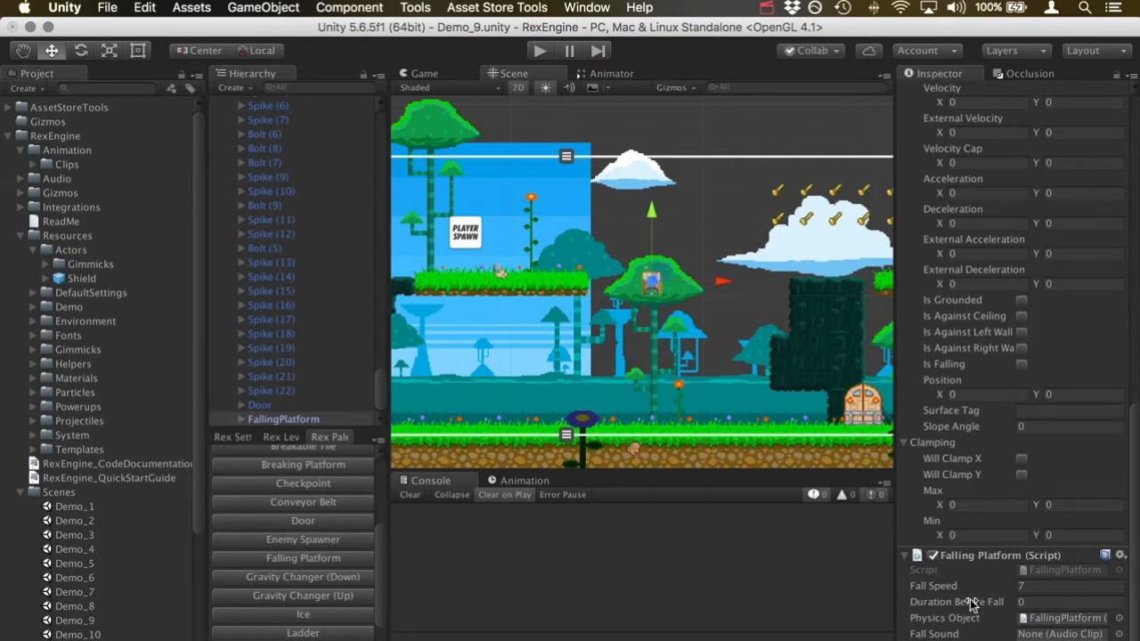
pyautogui.click(1054, 599)
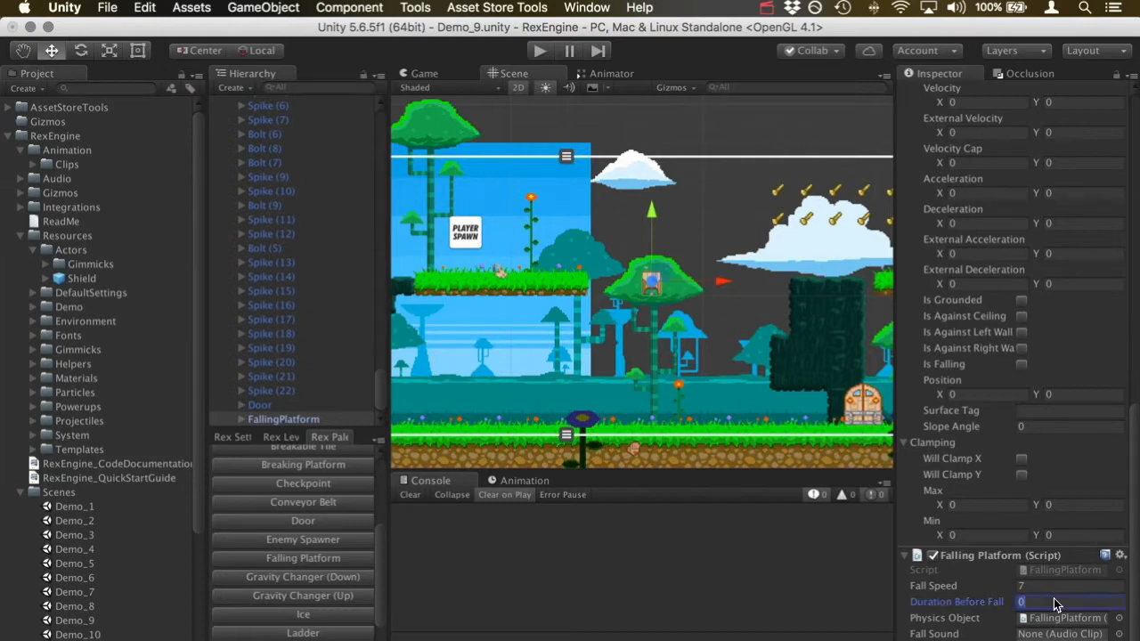
pyautogui.write('1')
# - Move the player spawn point closer to the falling platform, at about X 17.14, Y 7.07
pyautogui.click(465, 233)
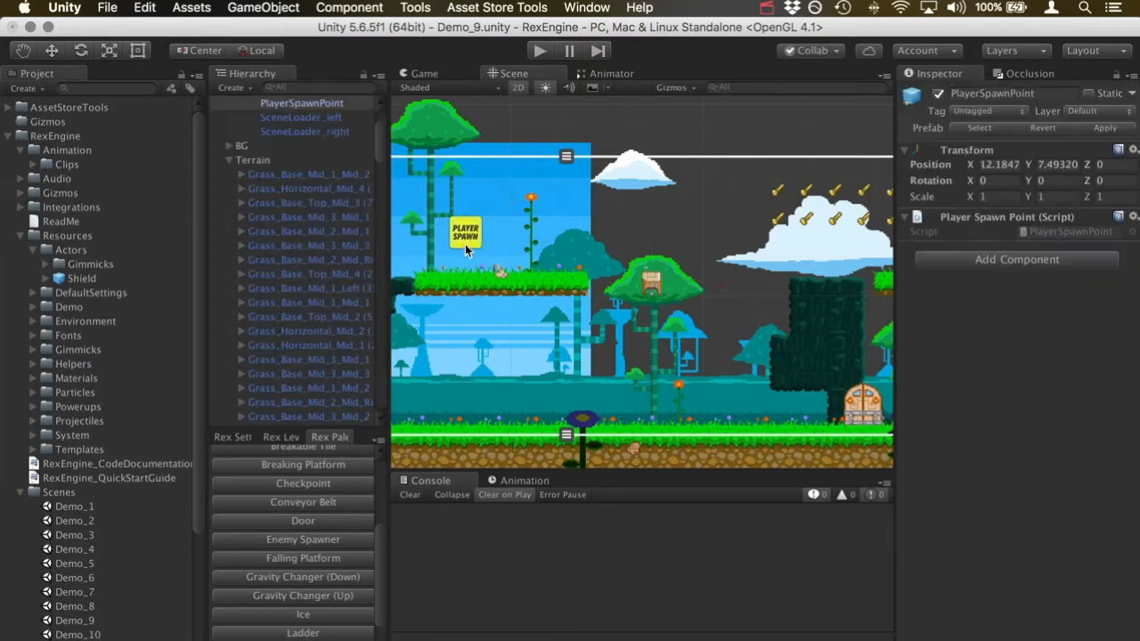
pyautogui.moveTo(514, 246); pyautogui.dragTo(653, 250)
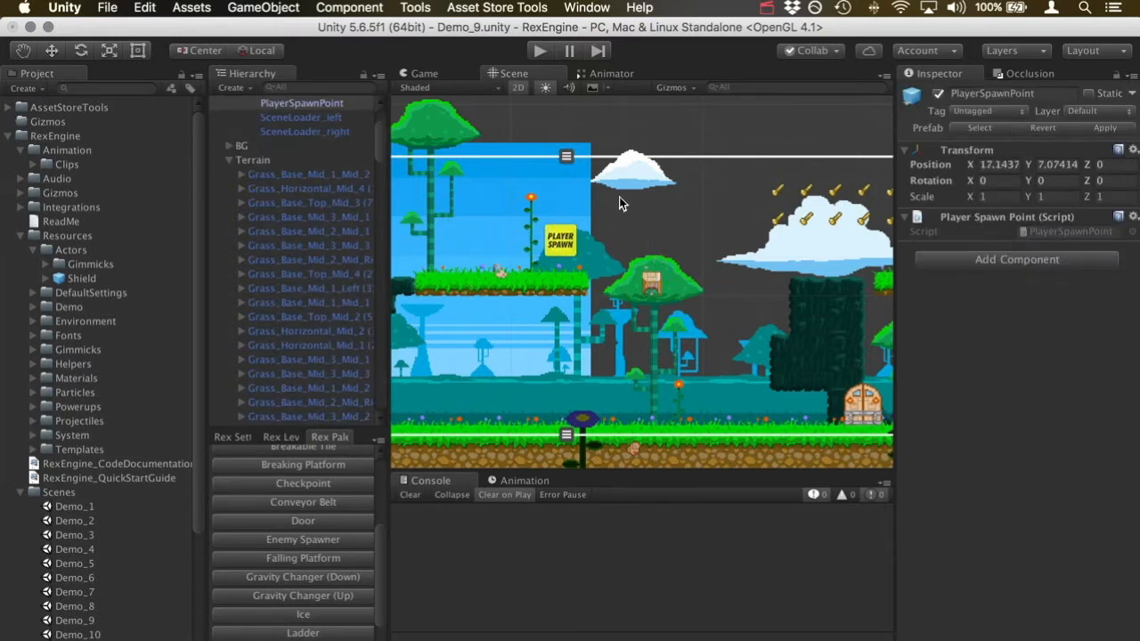
# - Playtest the falling platform by jumping the character onto it, and stop the game
pyautogui.click(537, 51)
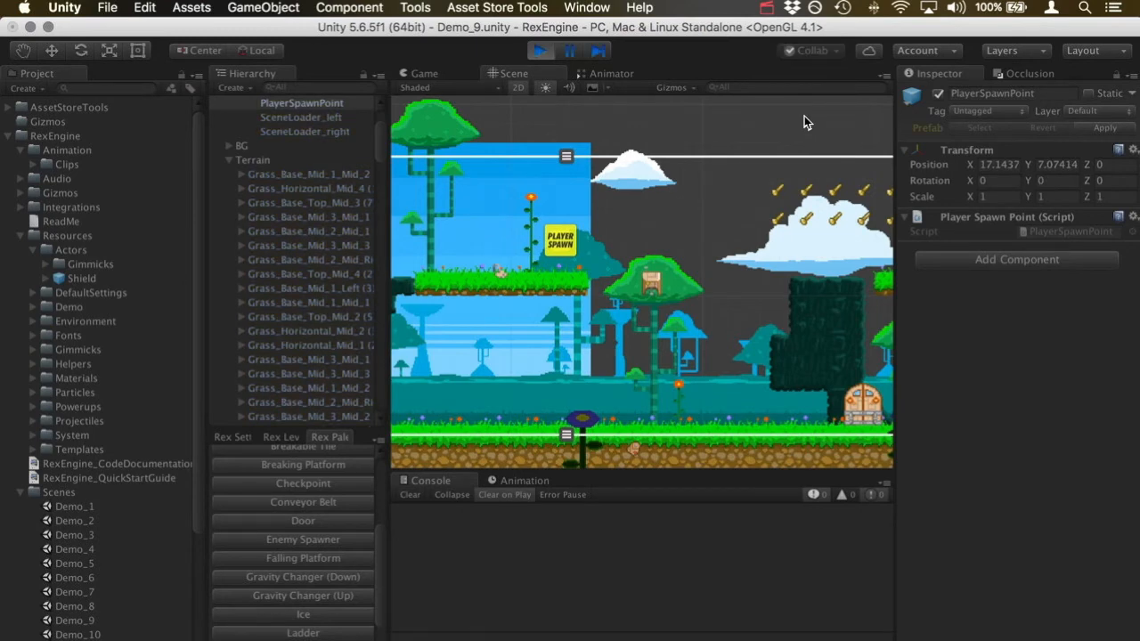
pyautogui.press('Right')
pyautogui.press('space')
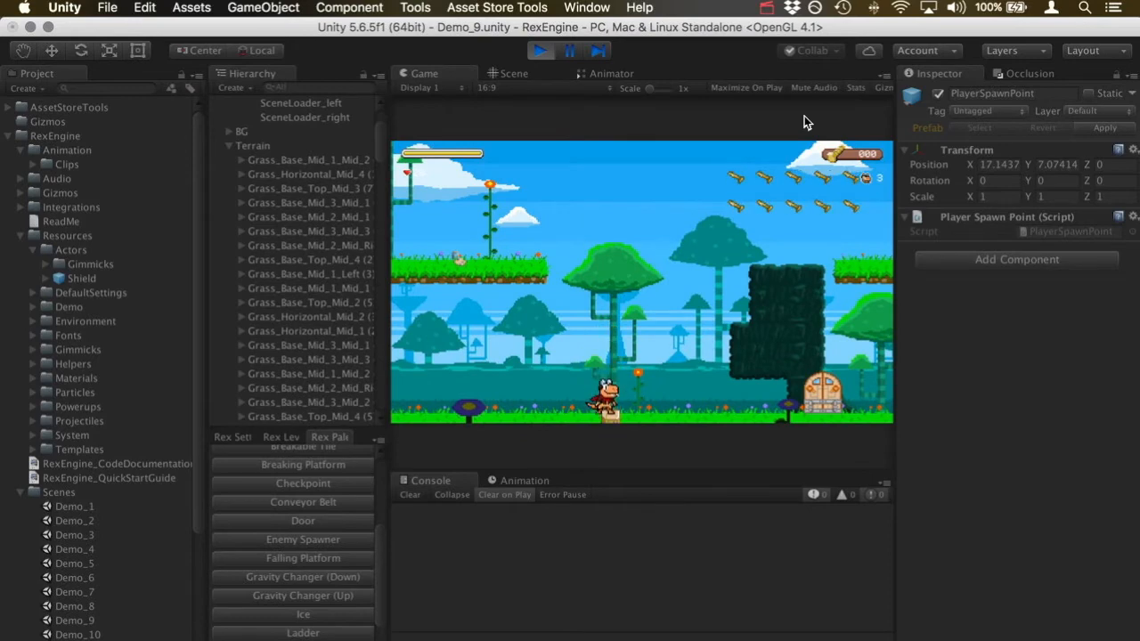
pyautogui.click(527, 50)
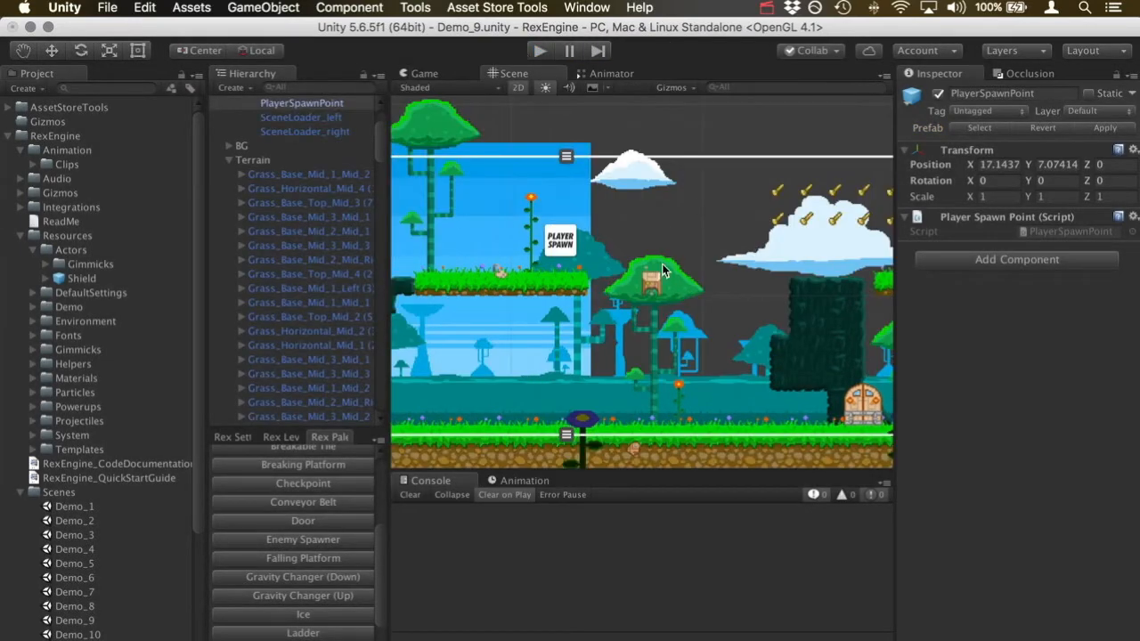
# - Examine the falling platform's Sprite child and the layers available for the platform, keeping the Terrain layer
pyautogui.click(653, 283)
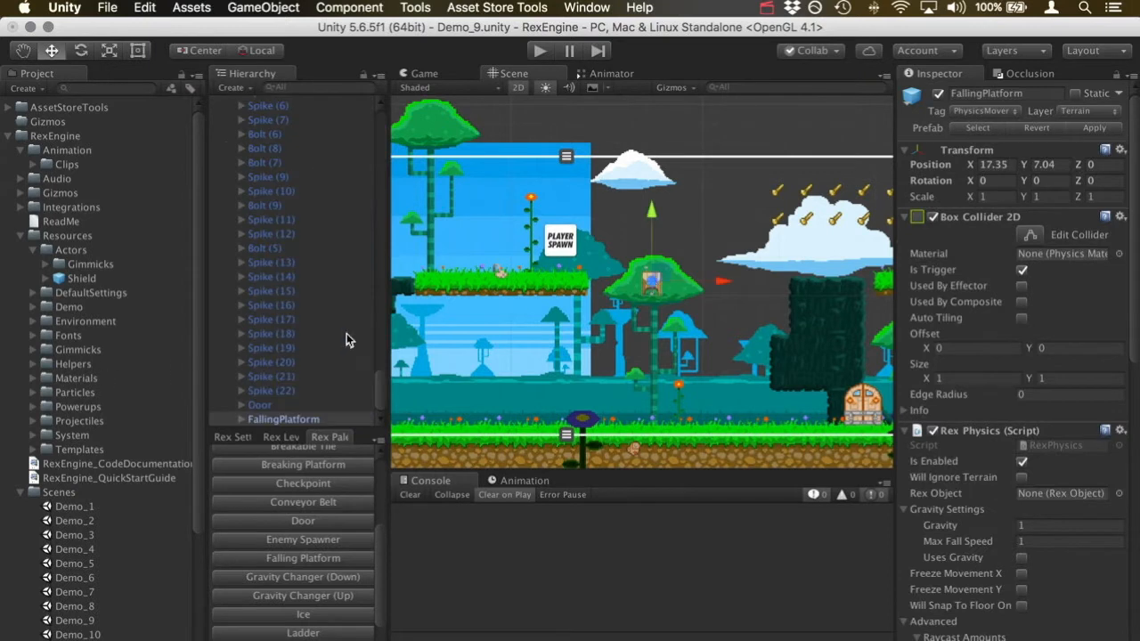
pyautogui.click(242, 419)
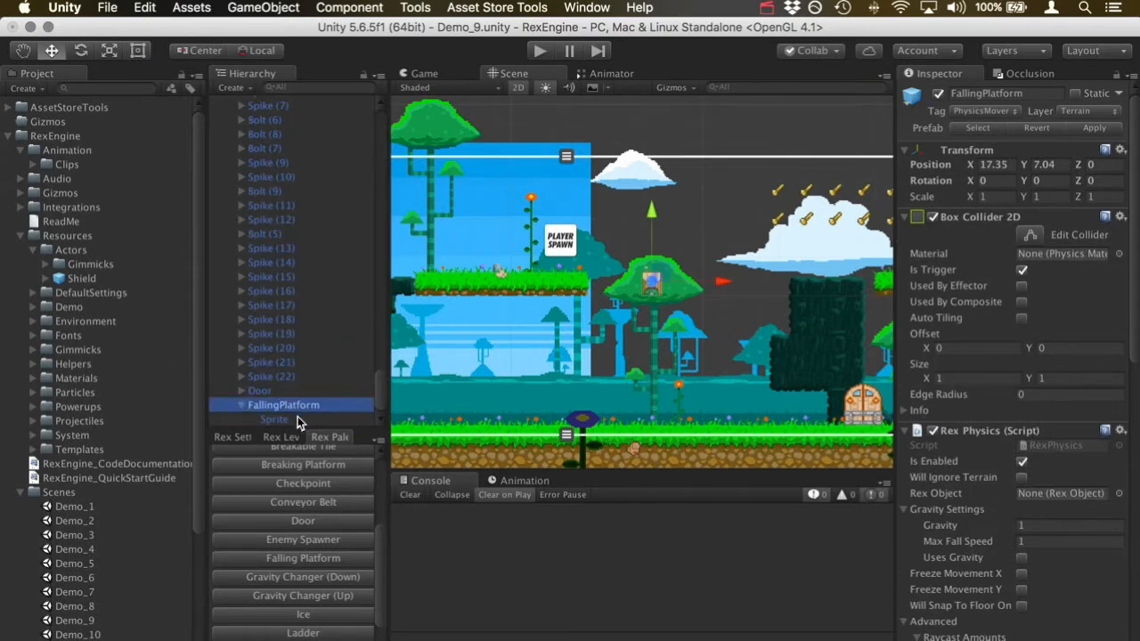
pyautogui.click(297, 417)
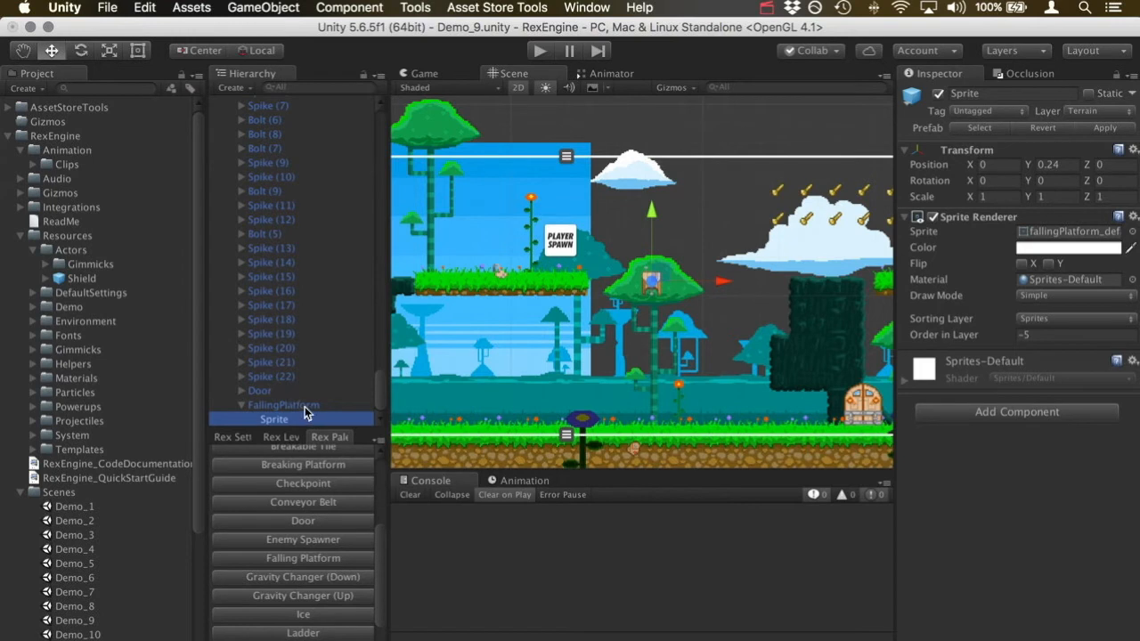
pyautogui.click(304, 406)
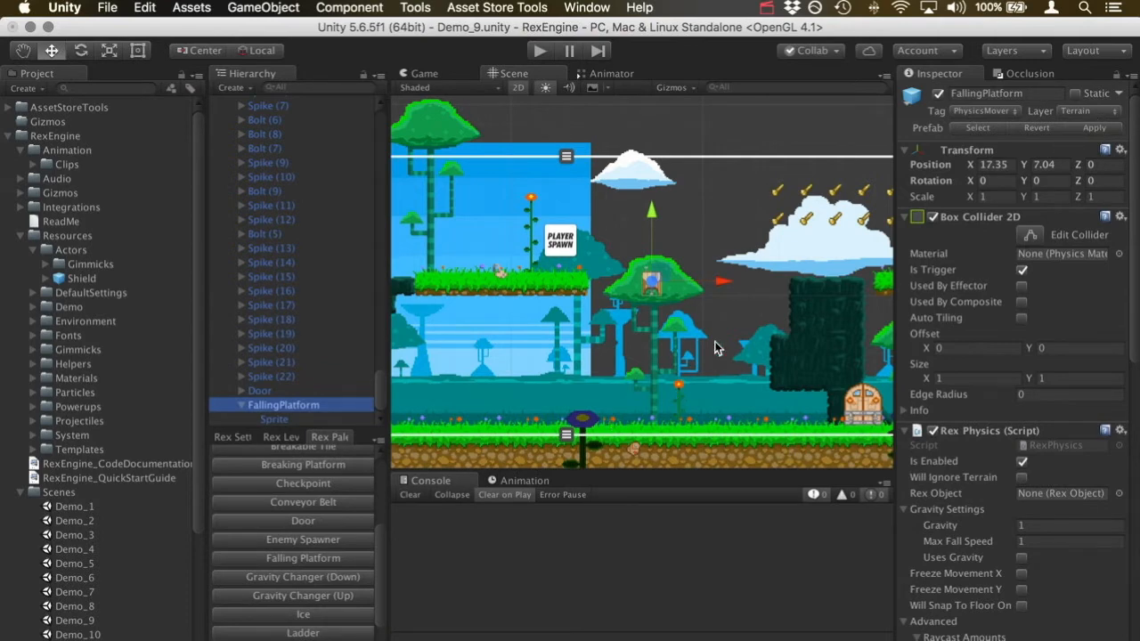
pyautogui.click(1100, 112)
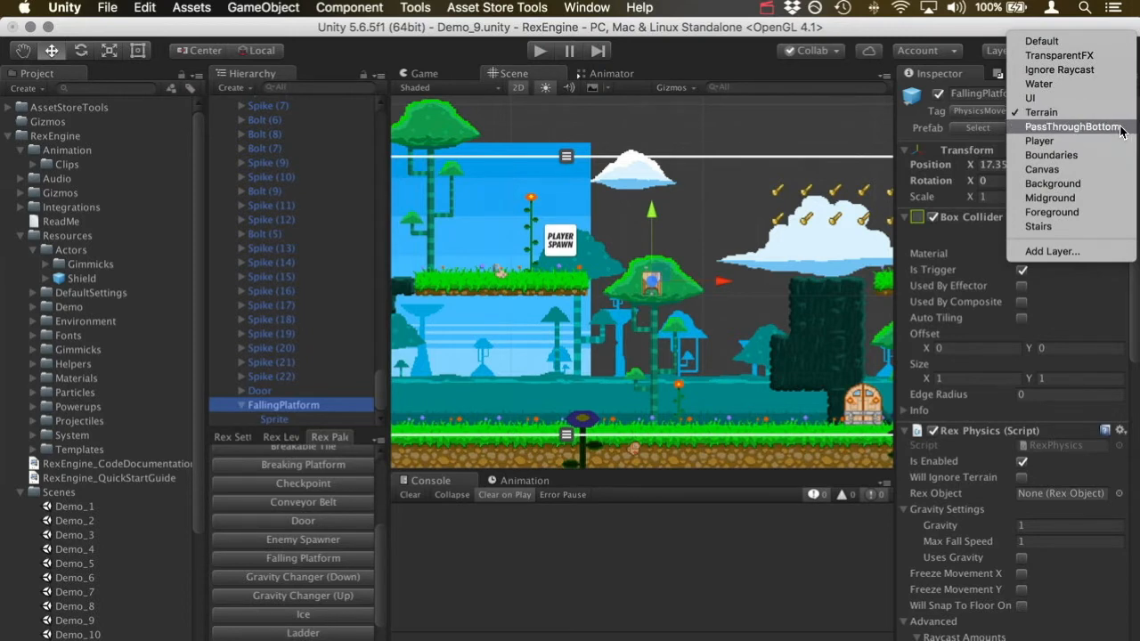
pyautogui.click(698, 56)
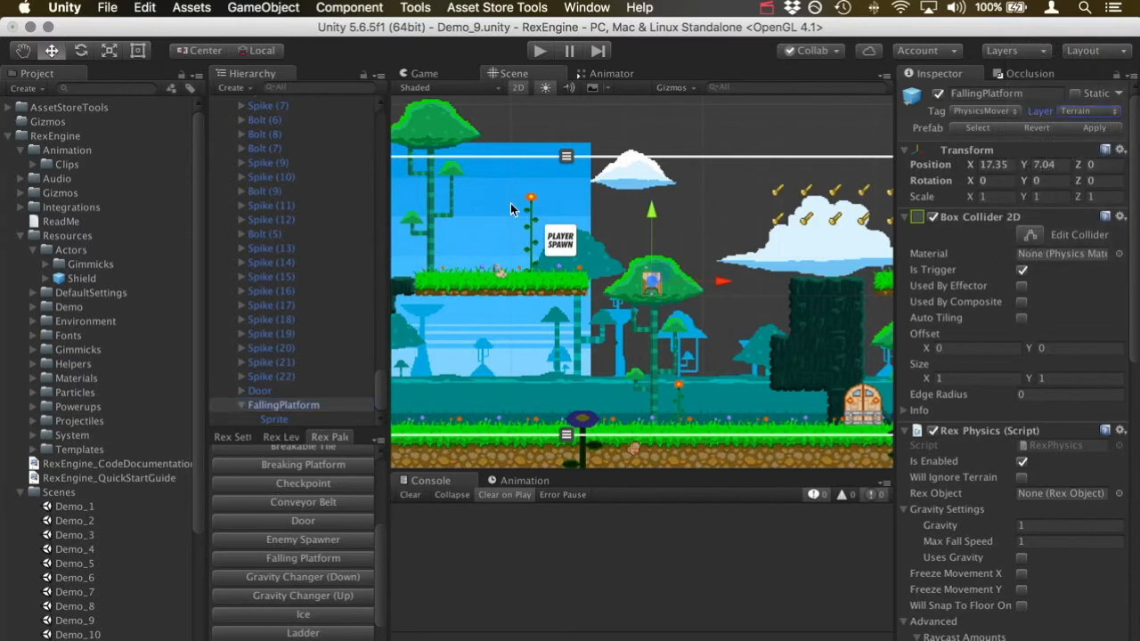
# - Set the falling platform's Fall Speed to -3 and playtest the level
pyautogui.scroll(-10, 965, 509)
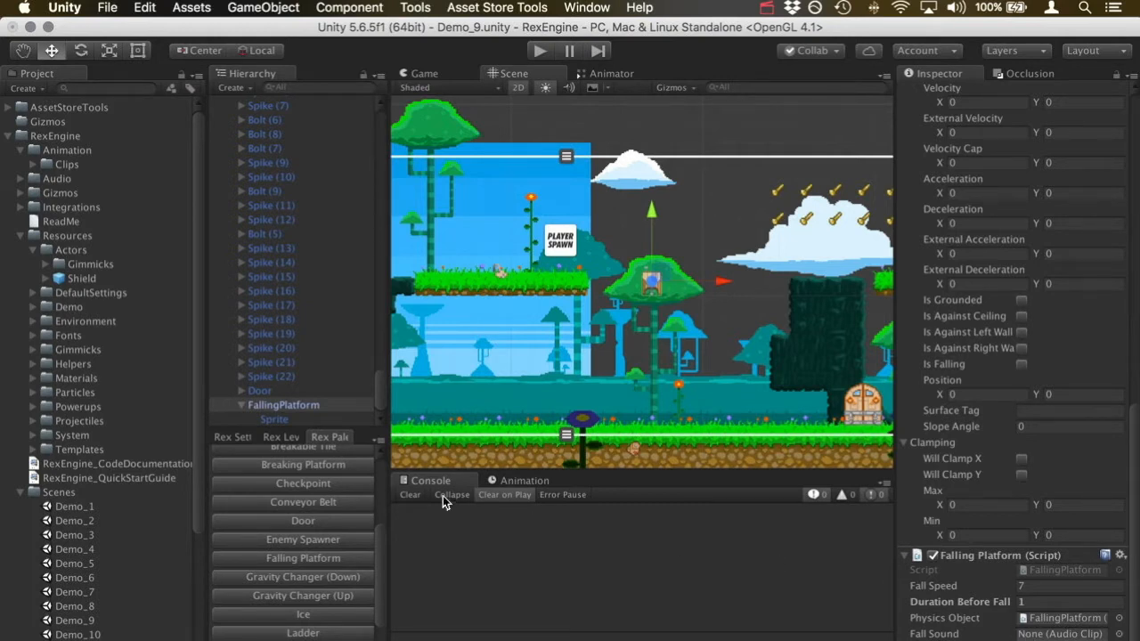
pyautogui.click(343, 402)
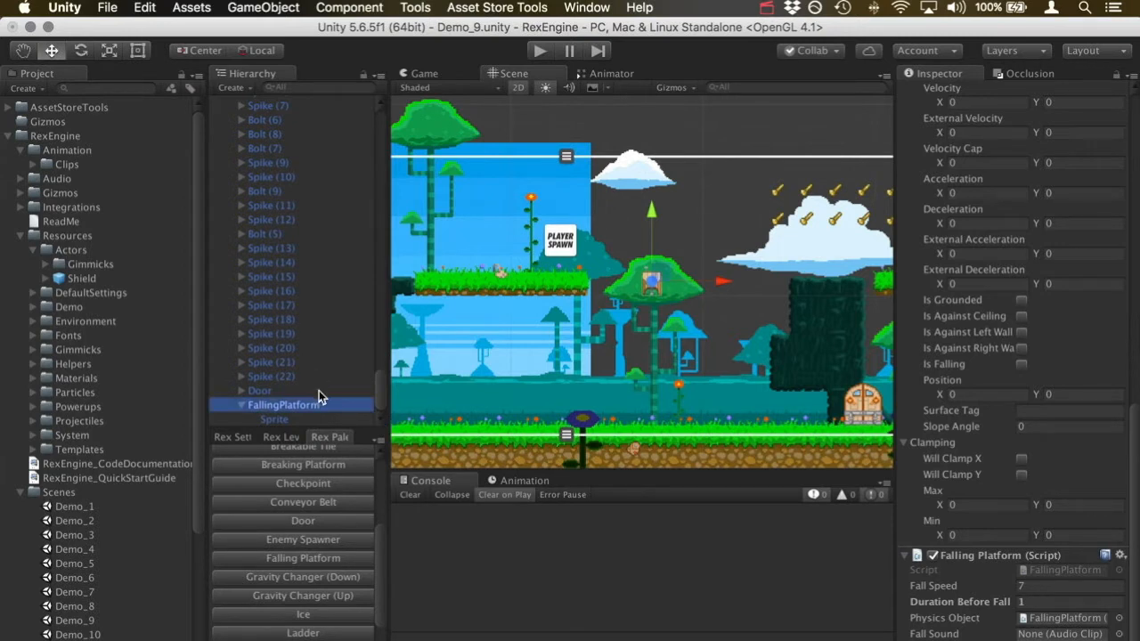
pyautogui.click(1039, 587)
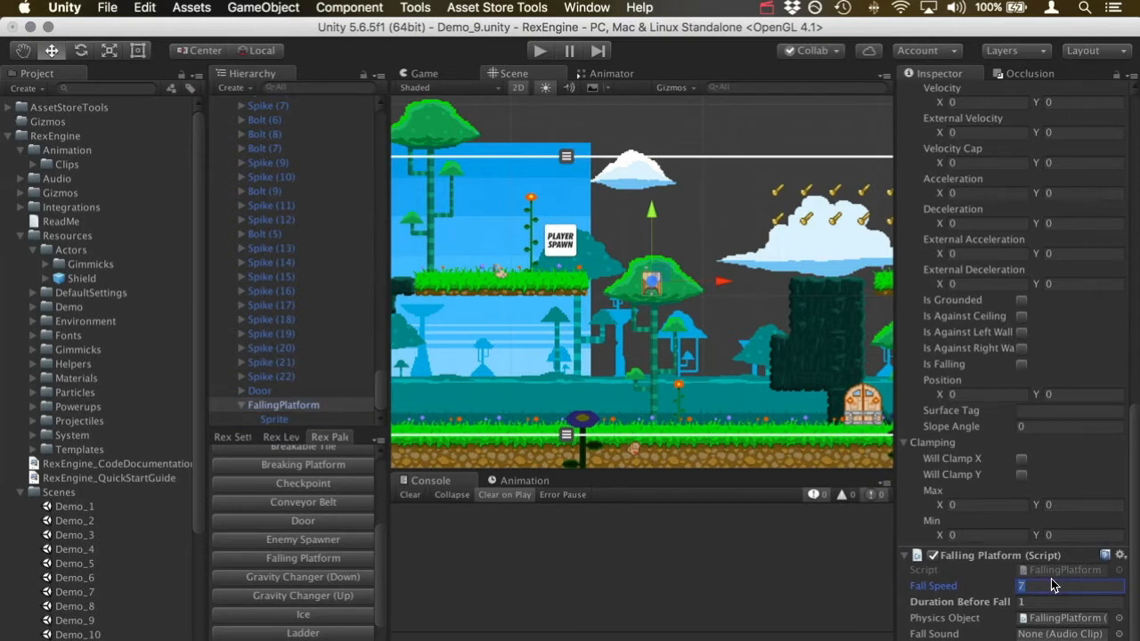
pyautogui.write('-3')
pyautogui.click(545, 49)
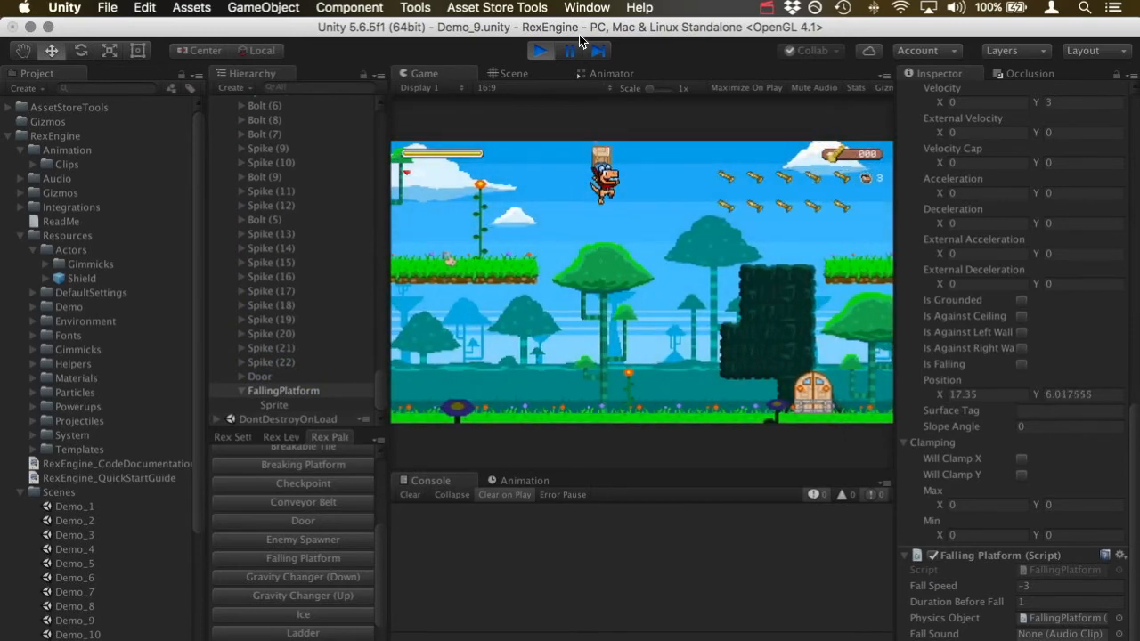
pyautogui.click(541, 47)
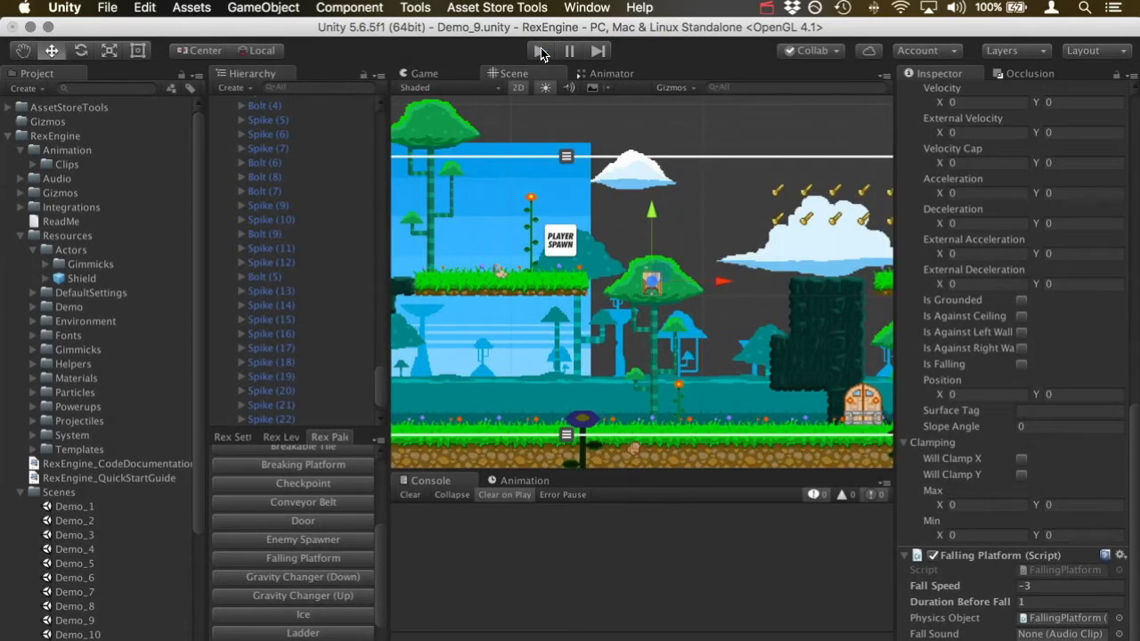
# - Replace the falling platform with a Breaking Platform placed over the same green treetop, at about X 18.05, Y 7.04
pyautogui.click(278, 406)
pyautogui.press('super+BackSpace')
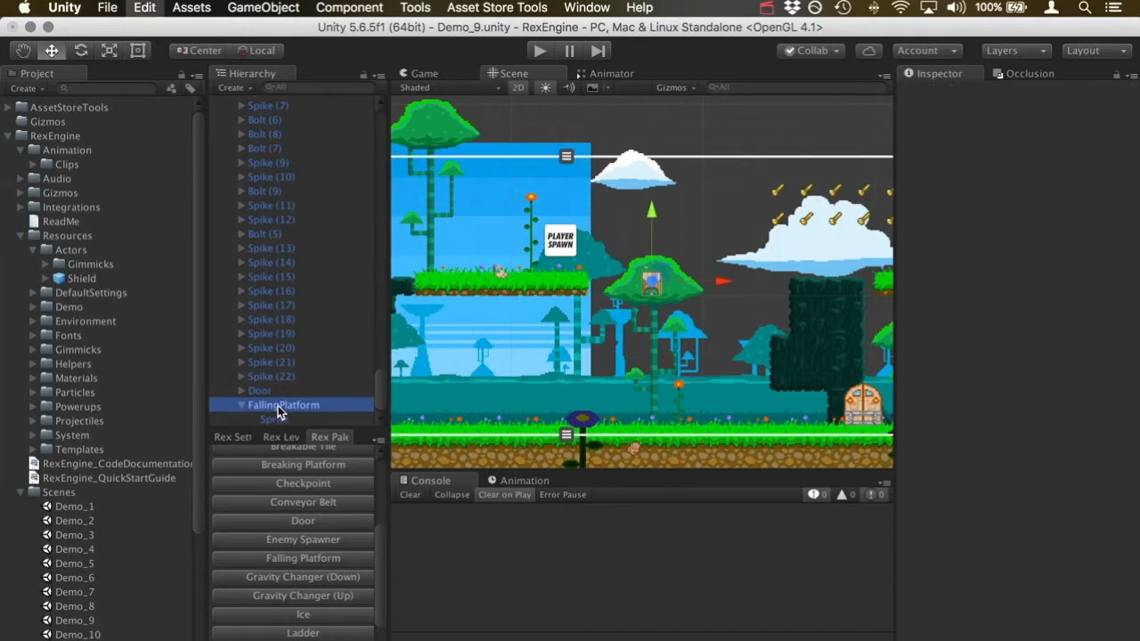
pyautogui.scroll(1, 327, 534)
pyautogui.click(321, 474)
pyautogui.moveTo(594, 292); pyautogui.dragTo(673, 281)
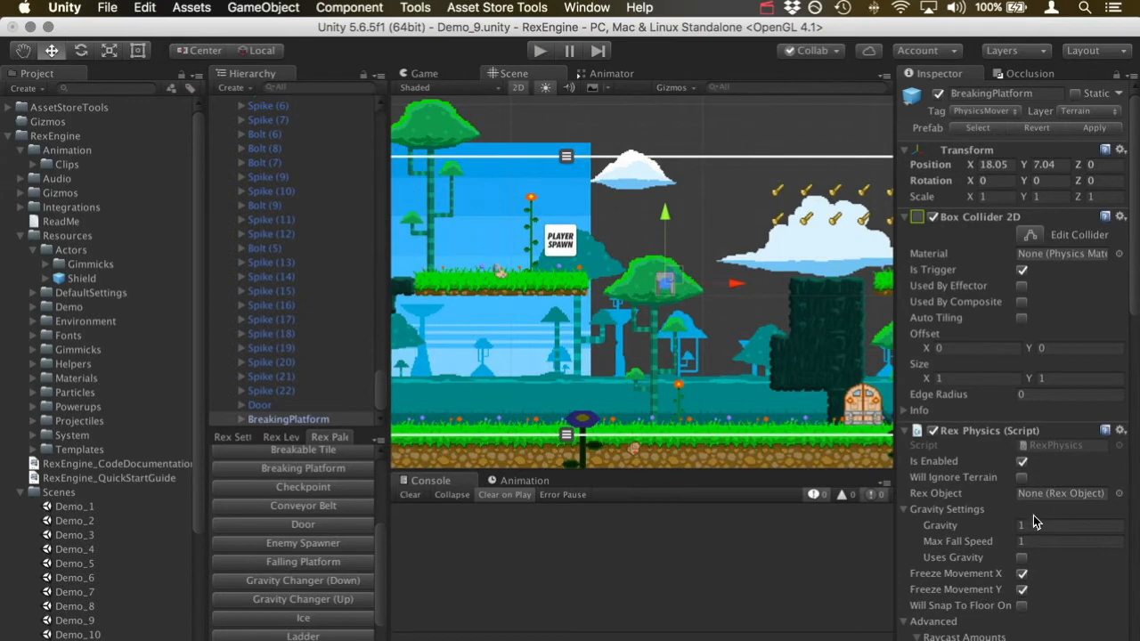
# - Examine the Breaking Platform script settings of the new platform
pyautogui.scroll(-10, 1033, 517)
pyautogui.scroll(-5, 1034, 517)
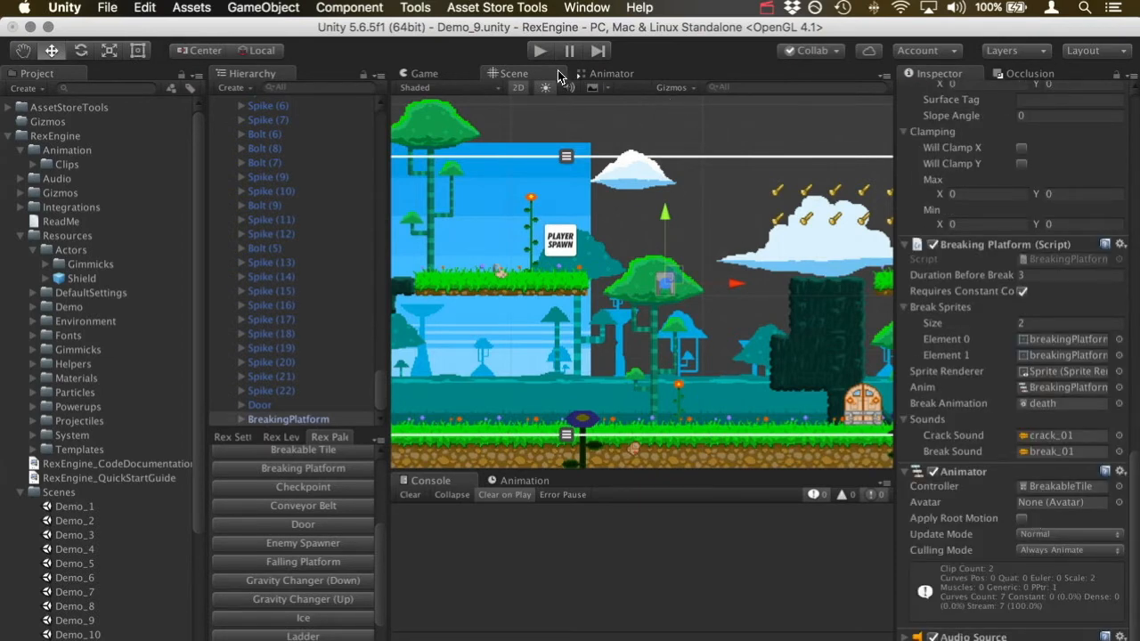
# - Playtest the level by moving the character onto the new breaking platform, and end the playtest
pyautogui.click(545, 50)
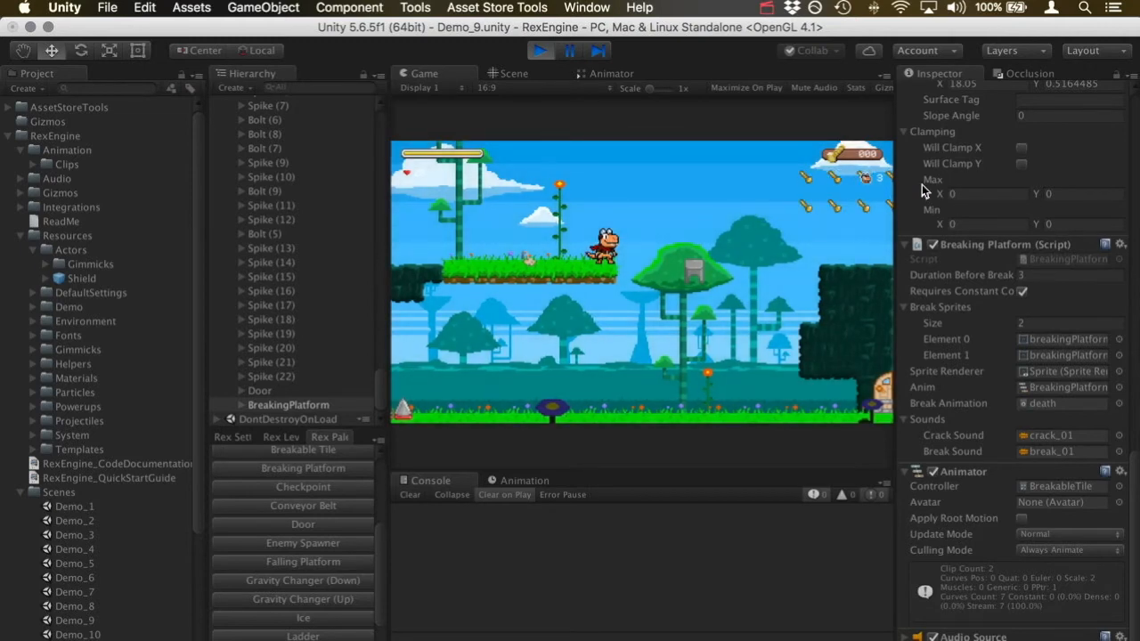
pyautogui.press('Right')
pyautogui.press('space')
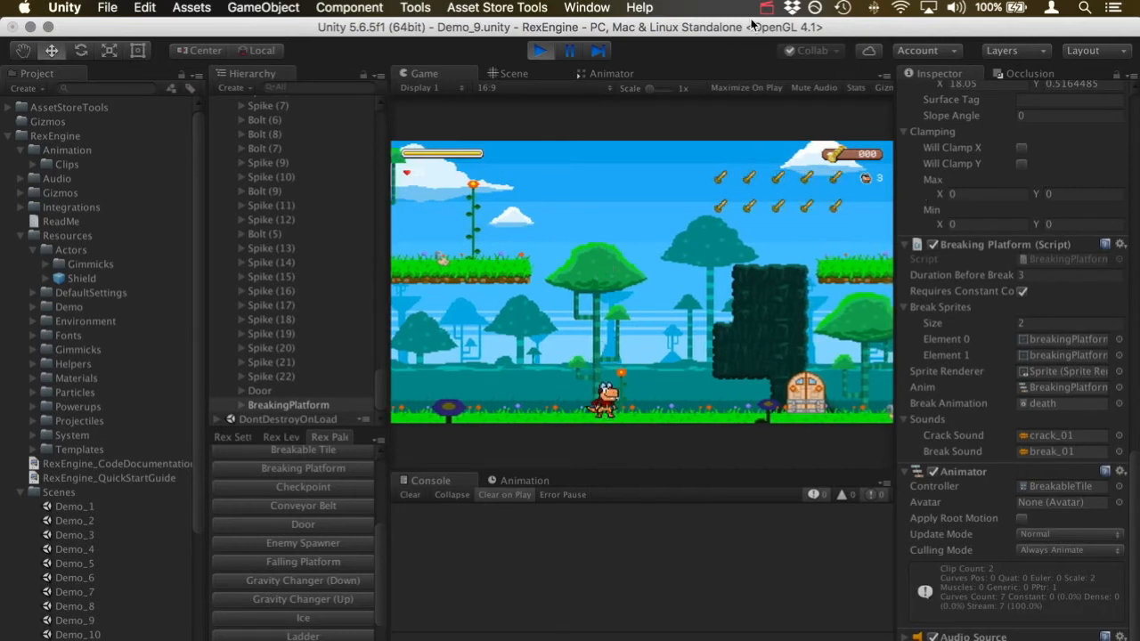
pyautogui.click(541, 52)
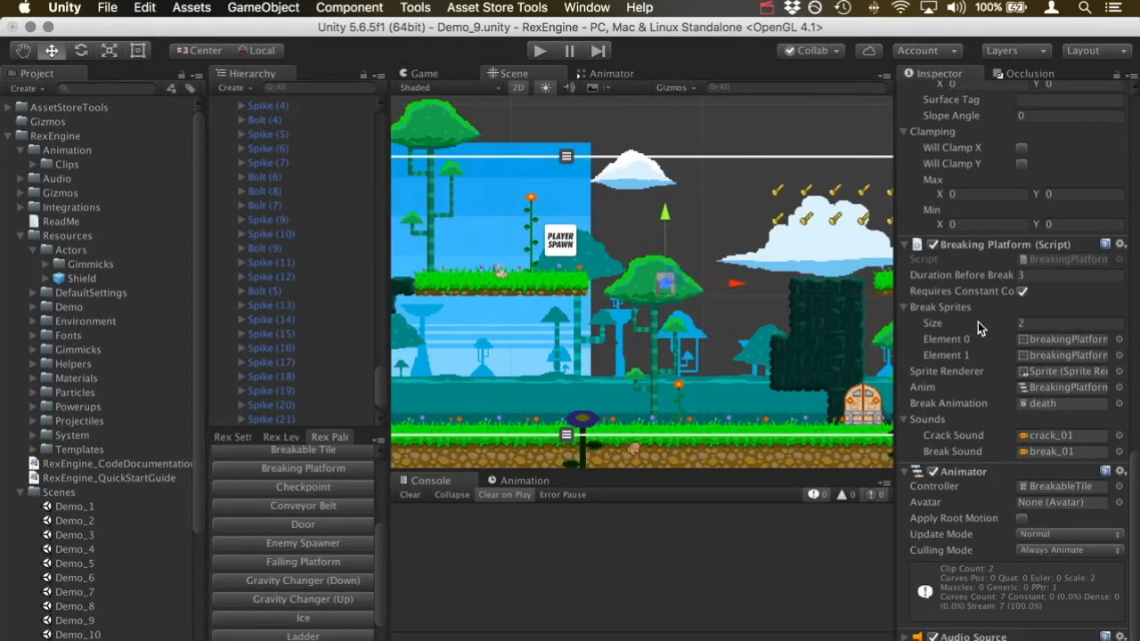
# - Examine the Break Sprites list of the Breaking Platform script with its full sprite names readable
pyautogui.click(905, 308)
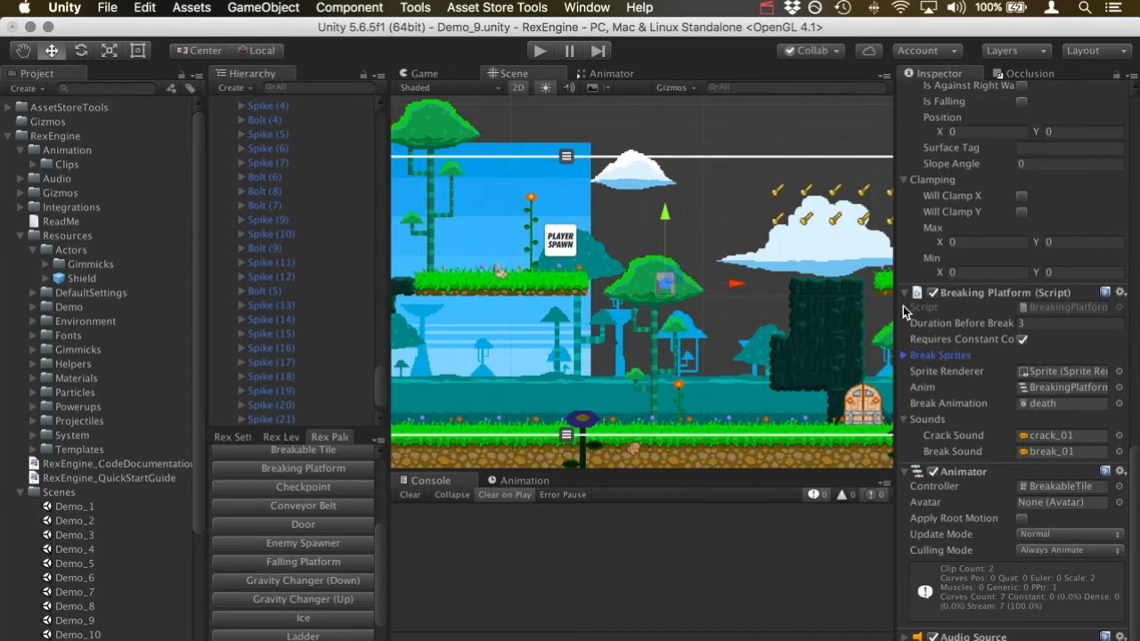
pyautogui.click(904, 356)
pyautogui.click(1034, 371)
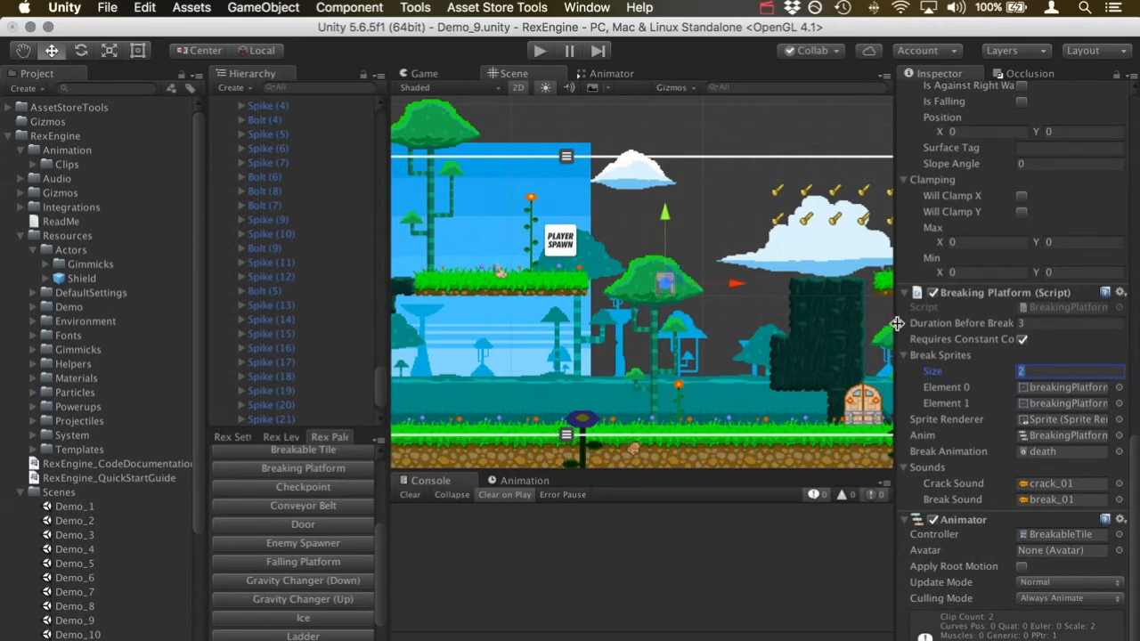
pyautogui.moveTo(893, 323); pyautogui.dragTo(786, 339)
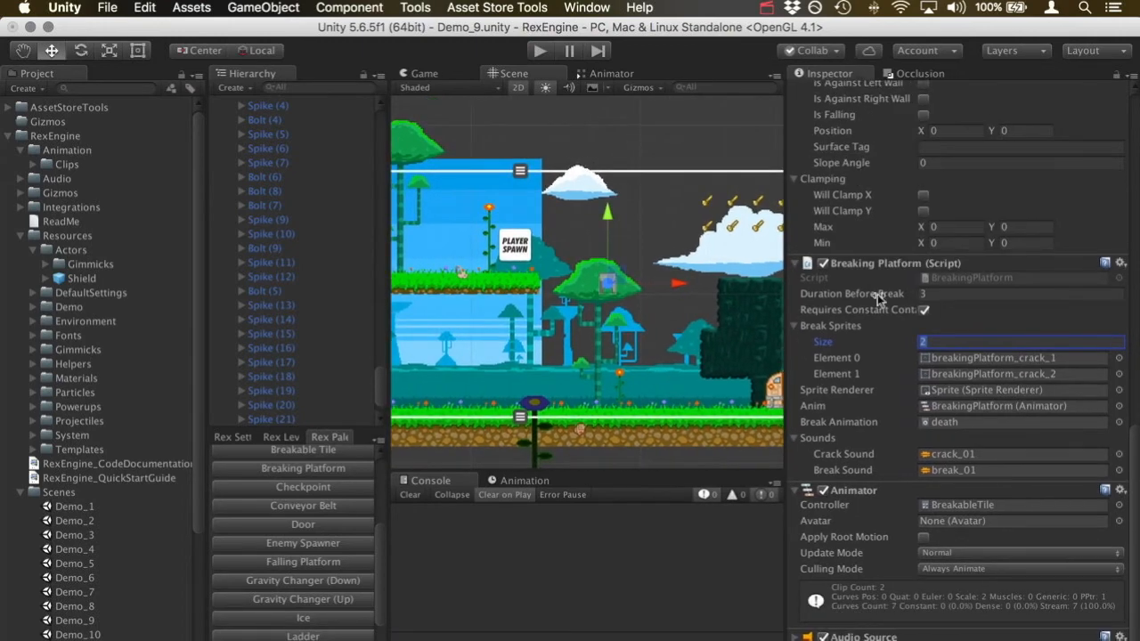
# - Set the breaking platform's Duration Before Break to 10 and playtest the level
pyautogui.click(949, 292)
pyautogui.write('10')
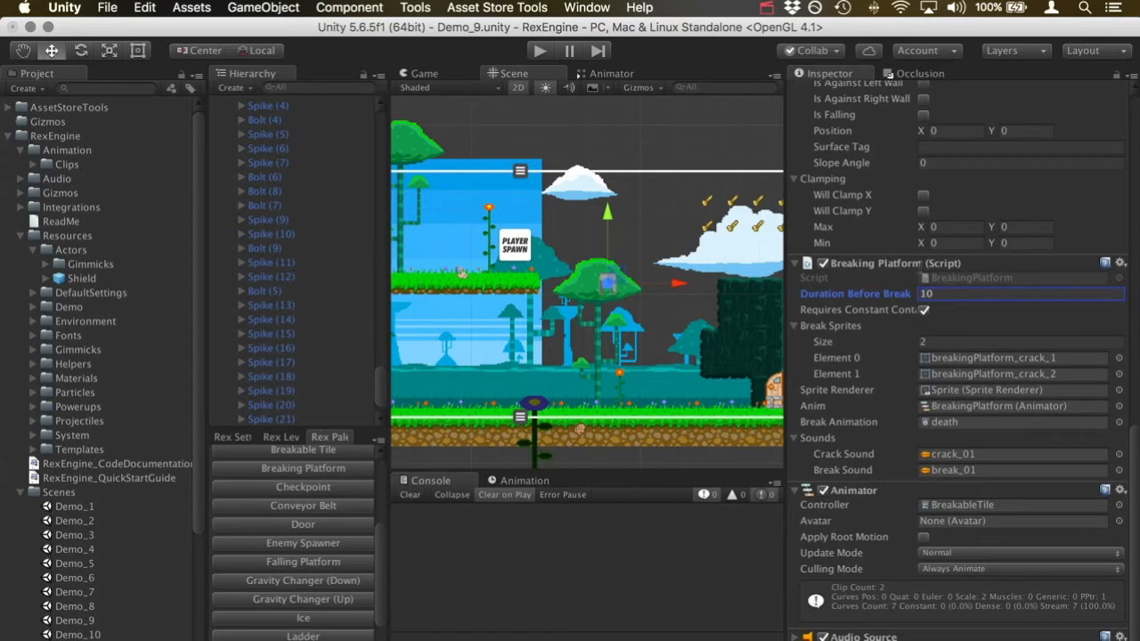
pyautogui.click(543, 49)
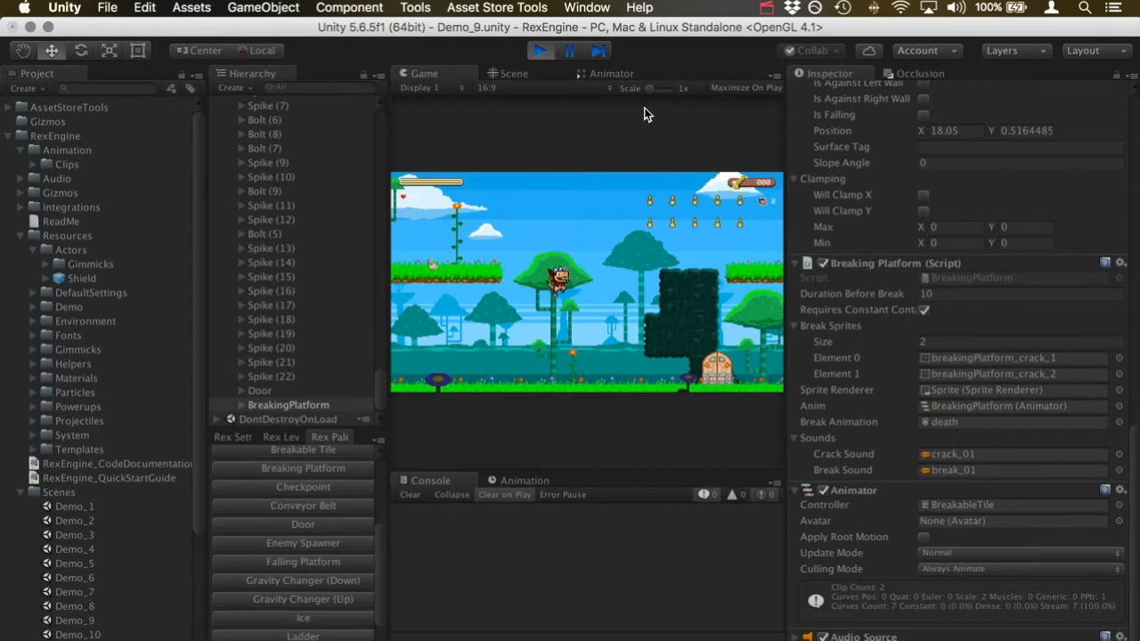
pyautogui.click(547, 49)
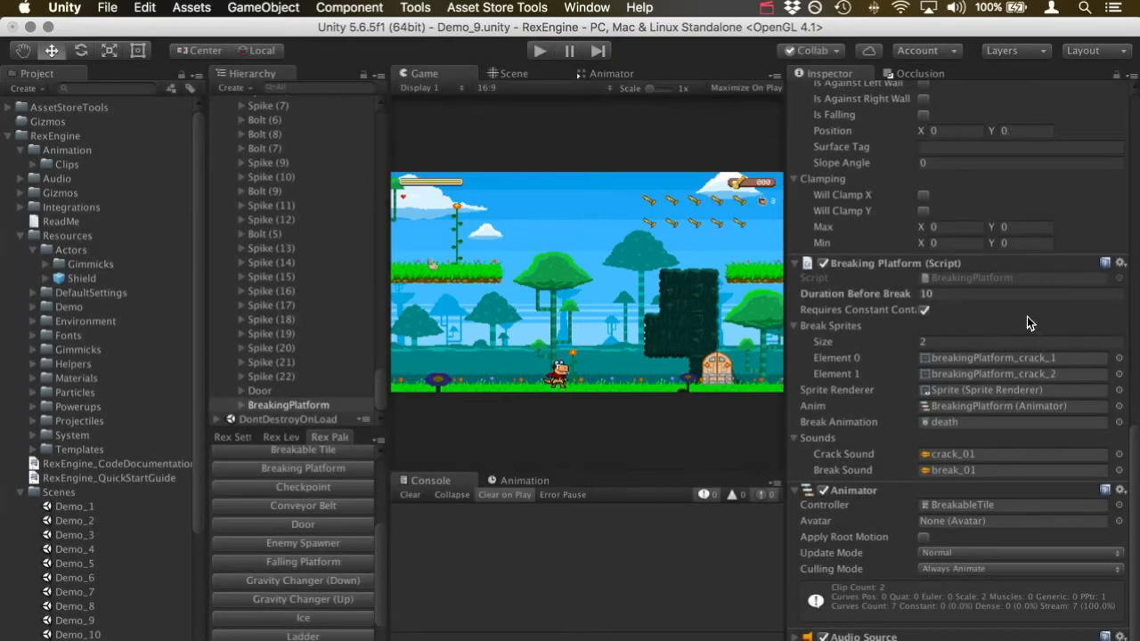
# - Set the breaking platform's Duration Before Break to 0.25 and playtest the level
pyautogui.click(1009, 294)
pyautogui.write('0.25')
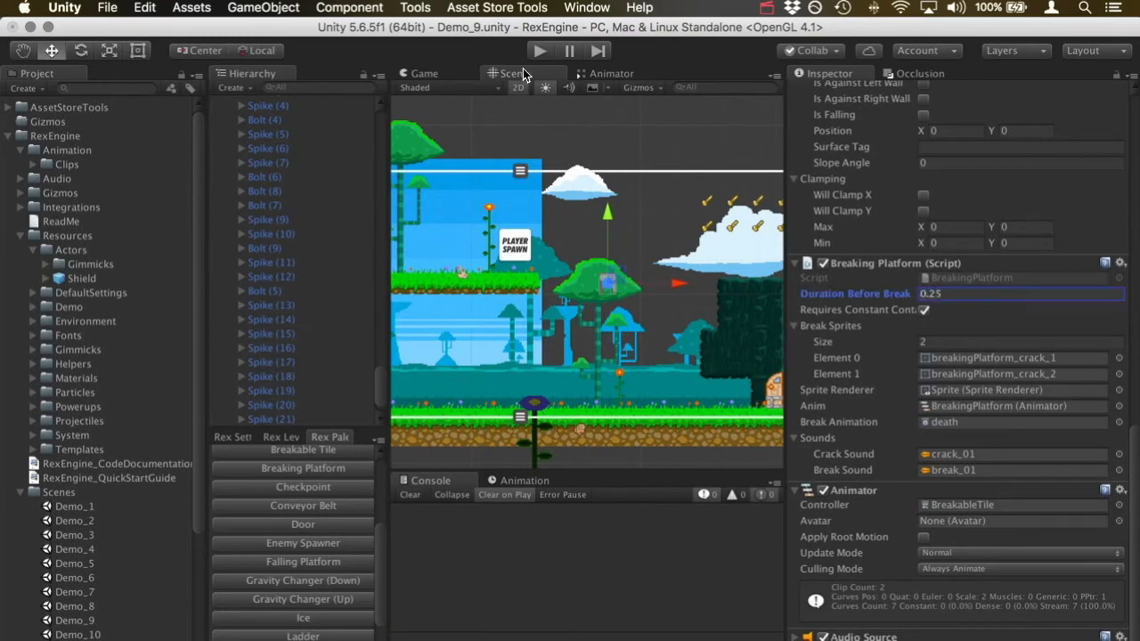
pyautogui.click(539, 52)
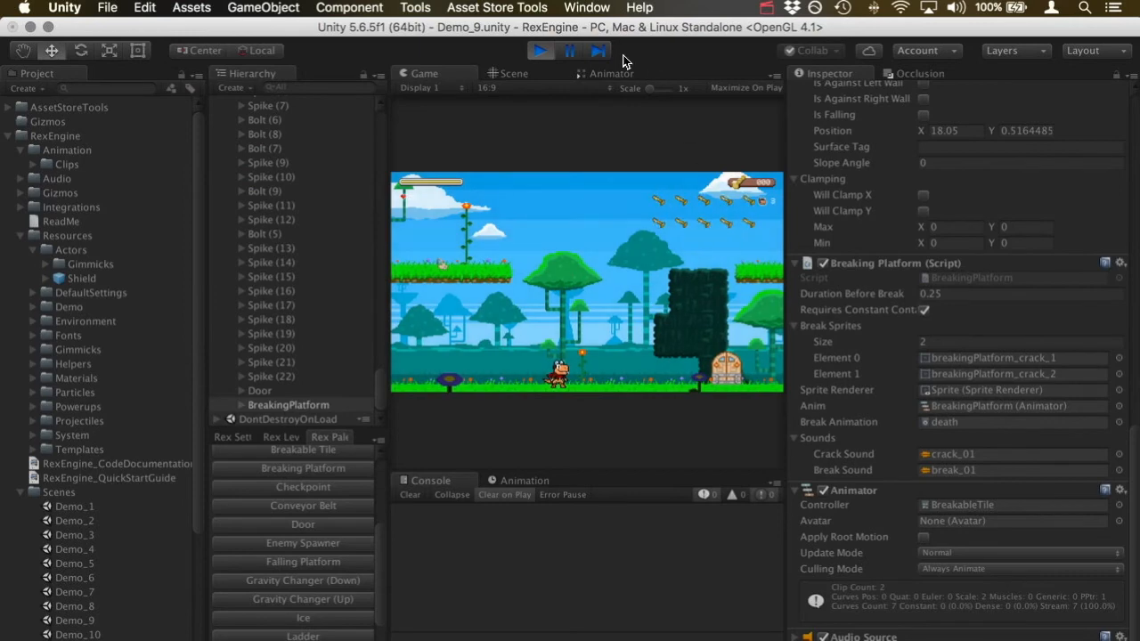
pyautogui.click(546, 53)
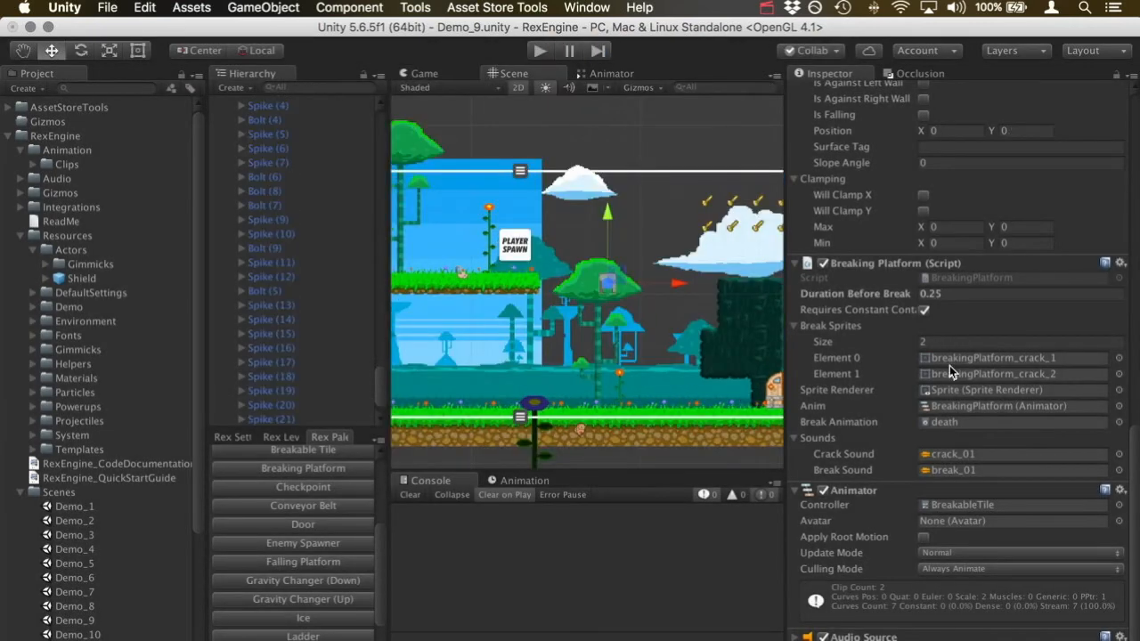
# - Collapse the Break Sprites list and set the breaking platform's Duration Before Break to 1
pyautogui.click(798, 326)
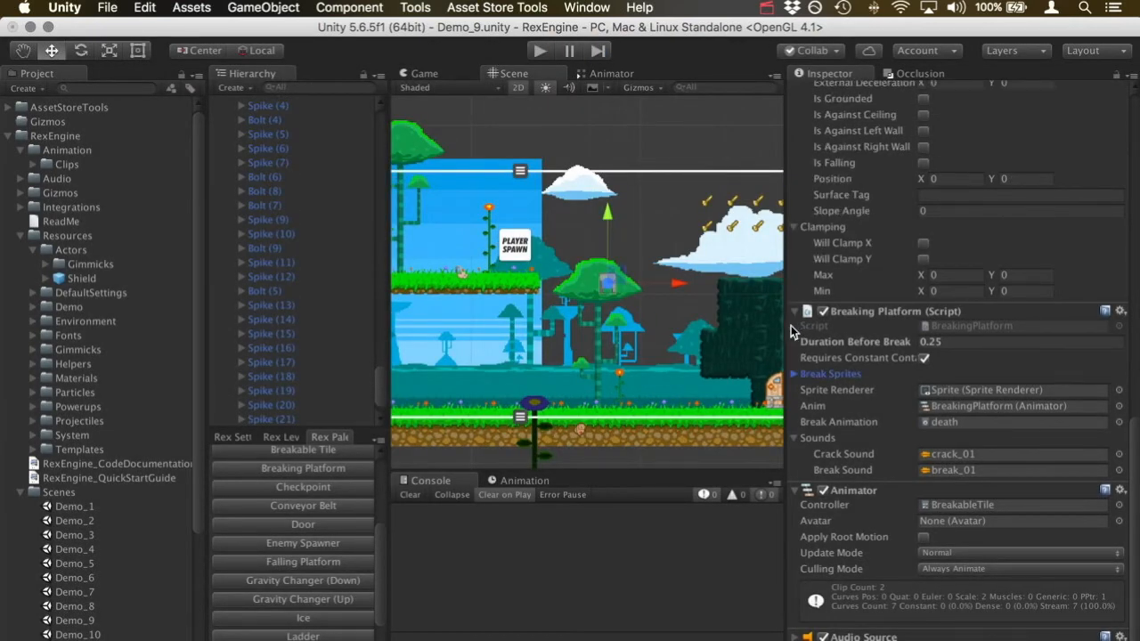
pyautogui.moveTo(785, 325); pyautogui.dragTo(678, 330)
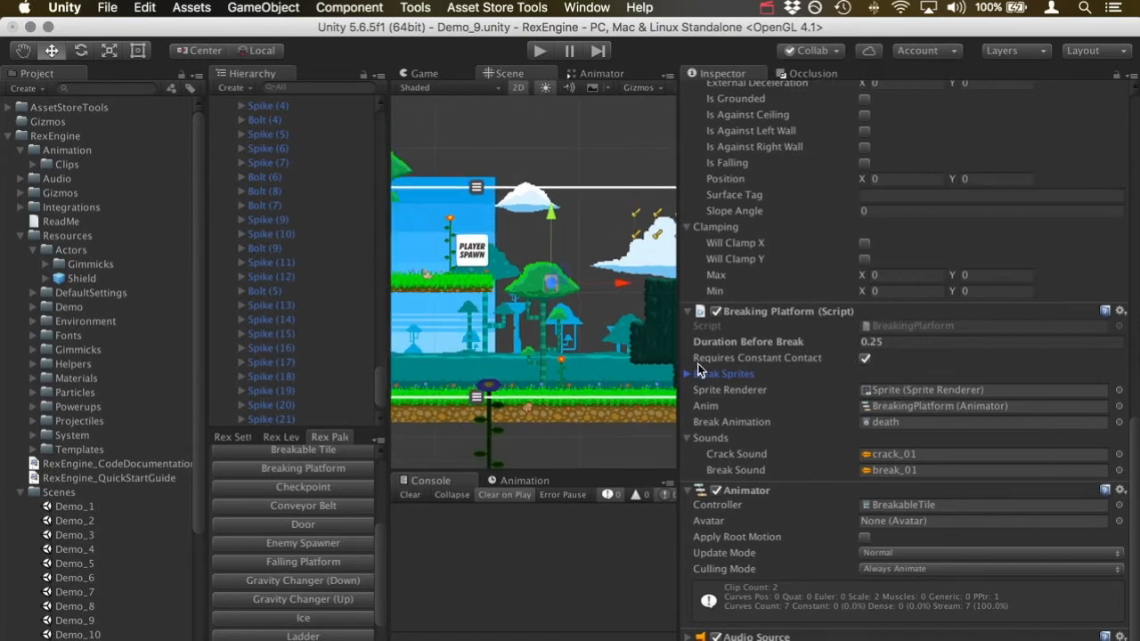
pyautogui.click(892, 343)
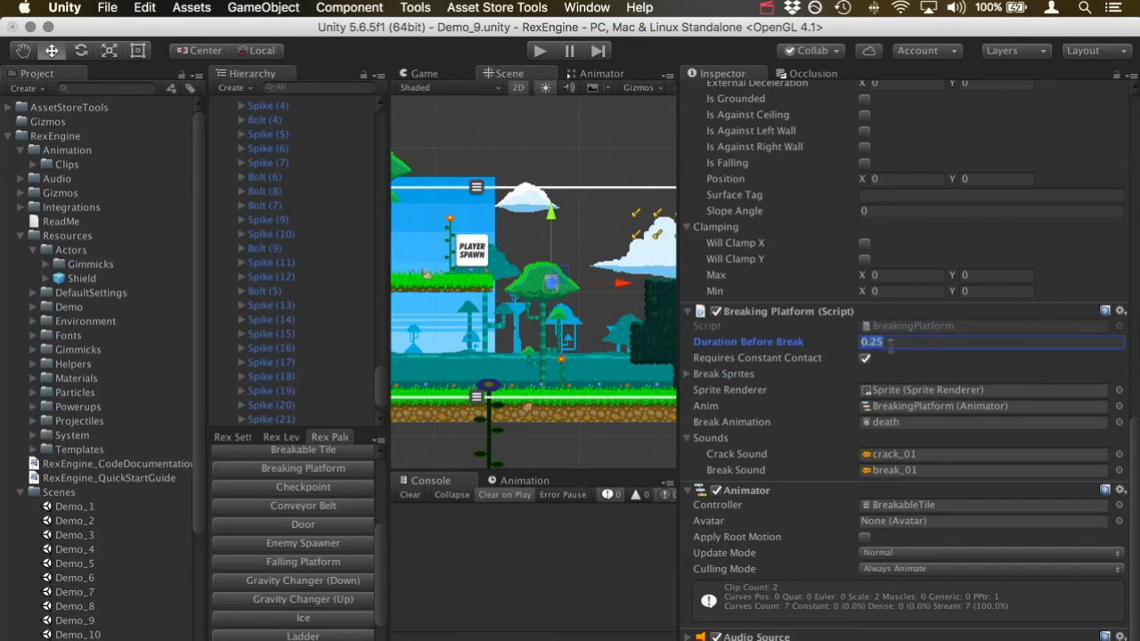
pyautogui.write('1')
# - Playtest constant contact by jumping onto the breaking platform, returning to the grass ledge and moving back towards the platform
pyautogui.click(541, 51)
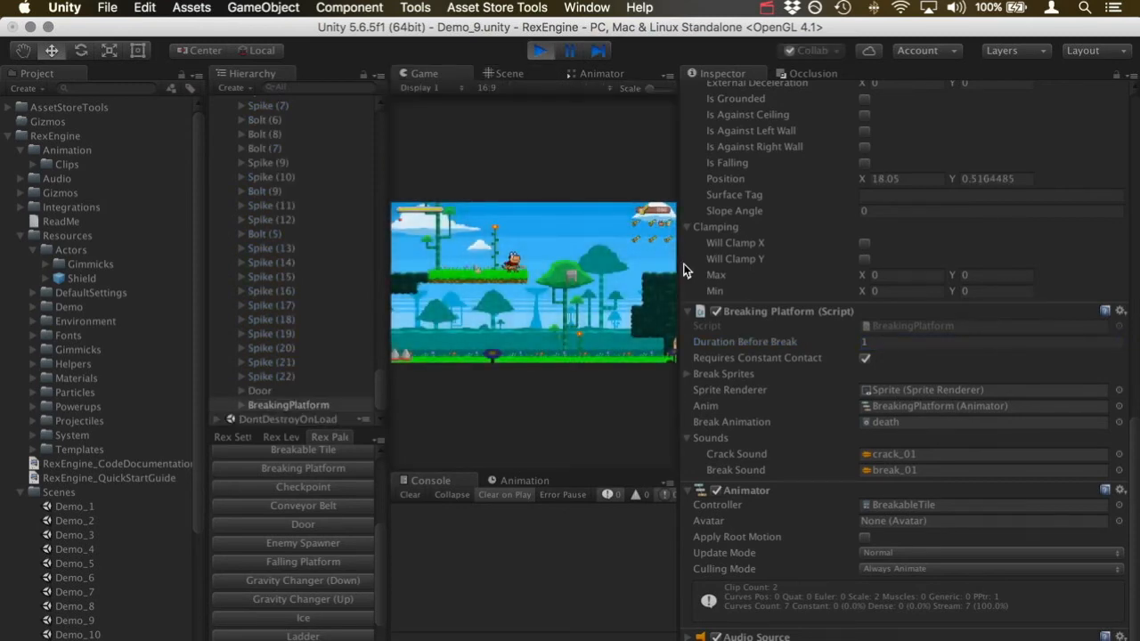
pyautogui.moveTo(680, 271); pyautogui.dragTo(877, 277)
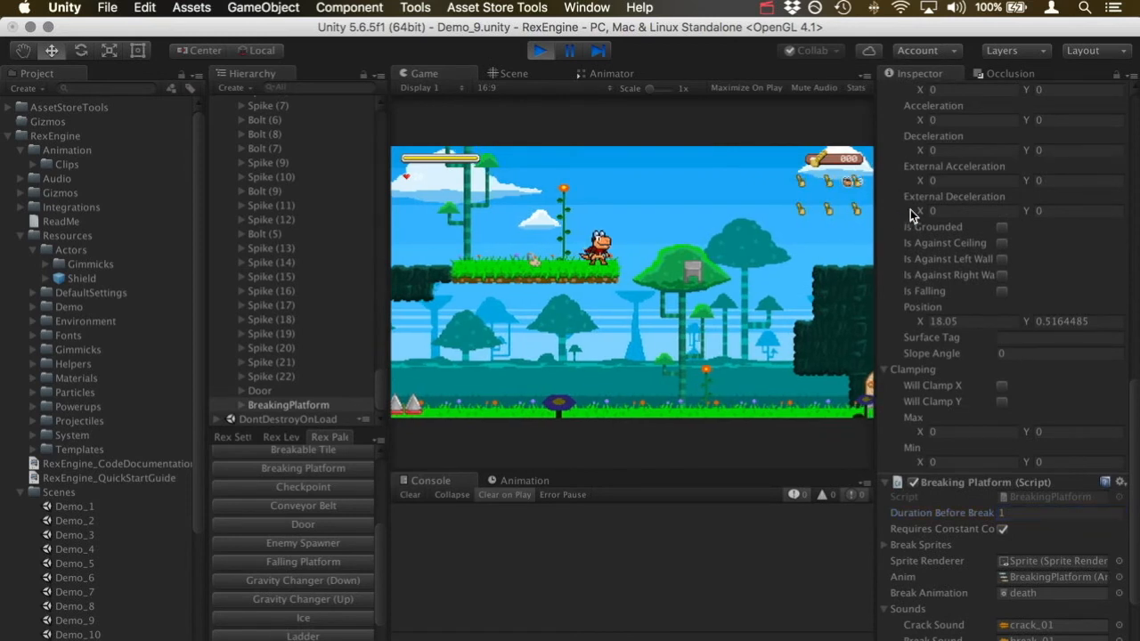
pyautogui.press('Right')
pyautogui.press('space')
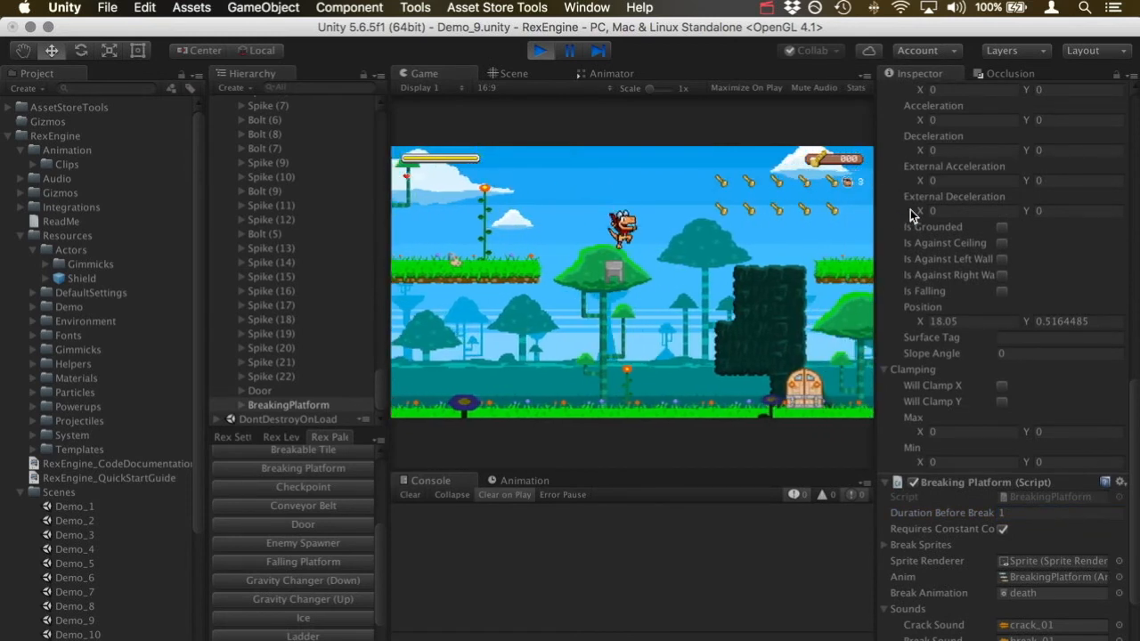
pyautogui.press('Left')
pyautogui.press('space')
pyautogui.press('Left')
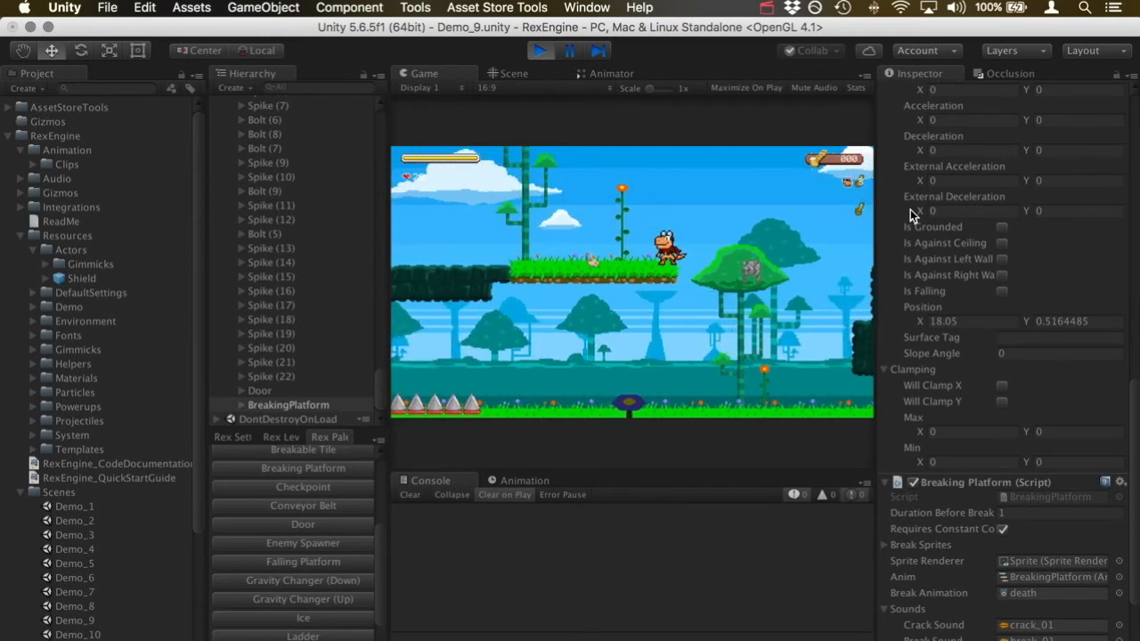
pyautogui.press('Right')
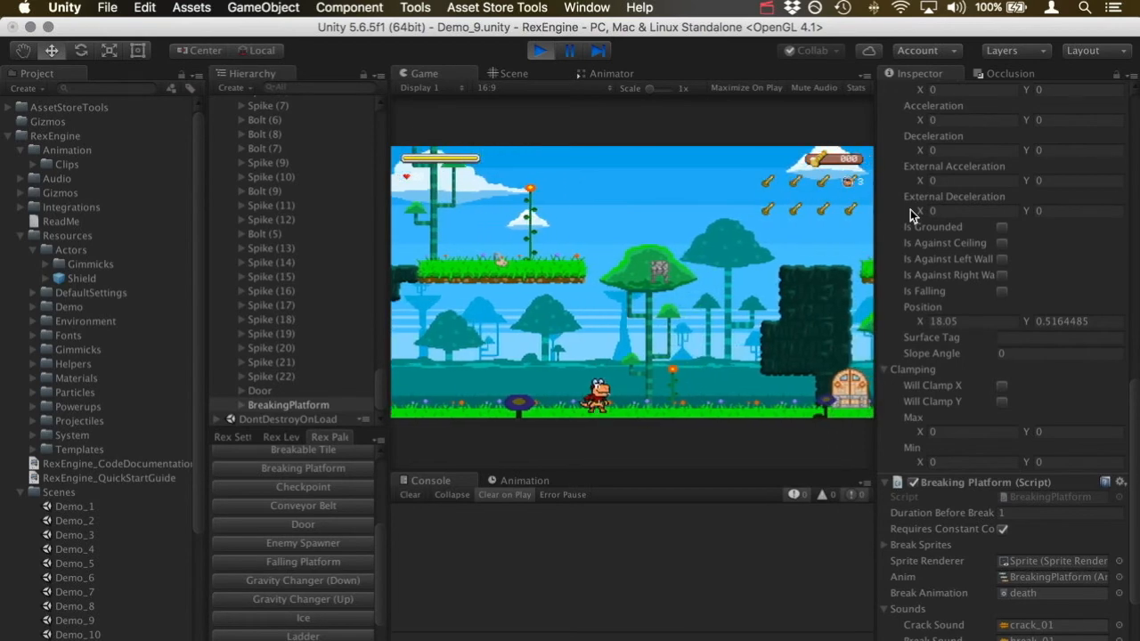
pyautogui.click(540, 51)
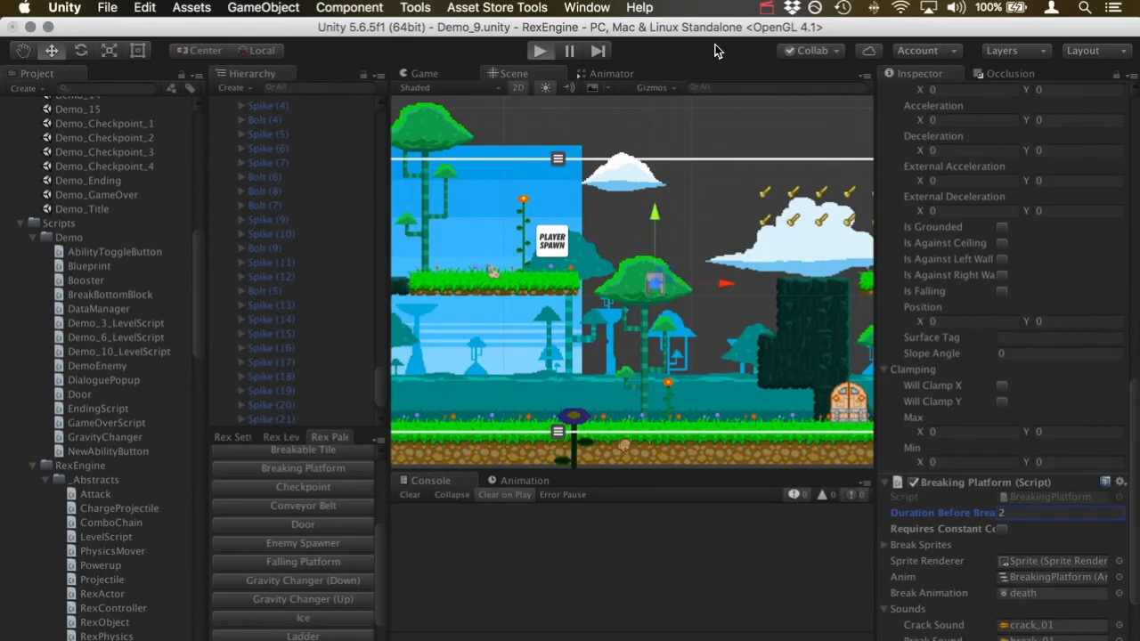
# - Playtest the breaking platform with Requires Constant Contact off by touching it briefly and jumping back to the grass ledge
pyautogui.press('super+p')
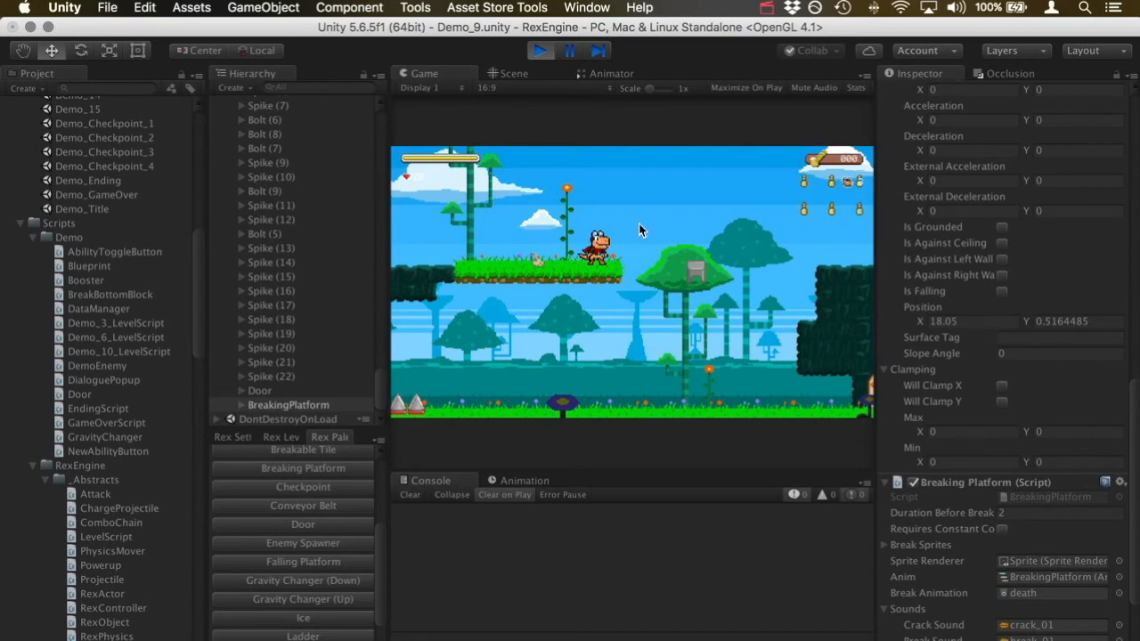
pyautogui.press('Right')
pyautogui.press('space')
pyautogui.press('space')
pyautogui.press('Left')
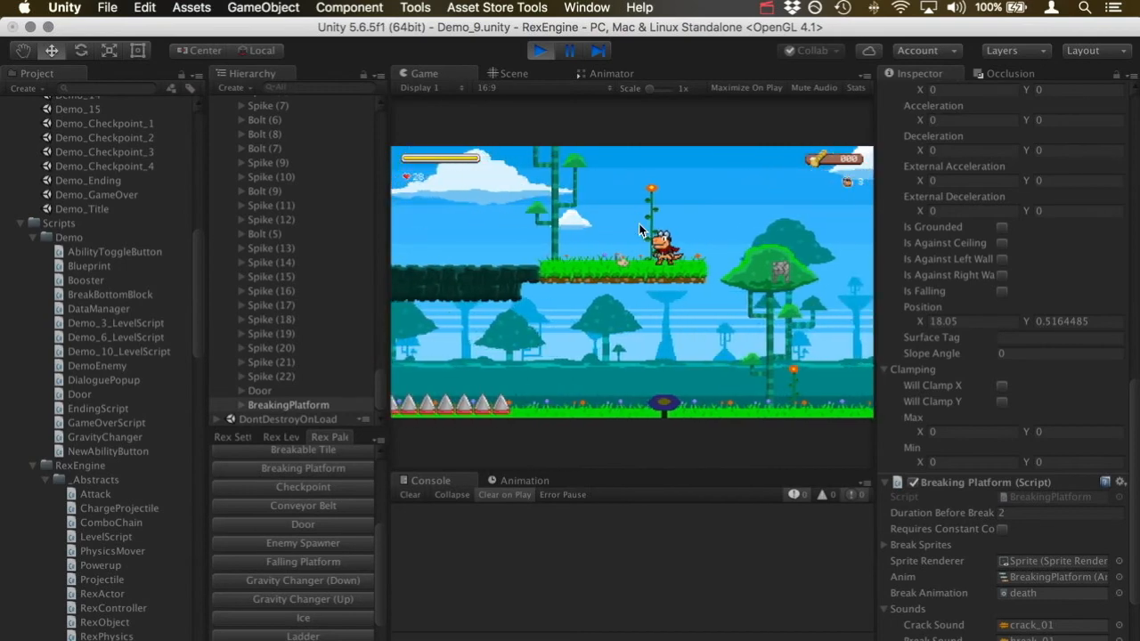
pyautogui.click(541, 50)
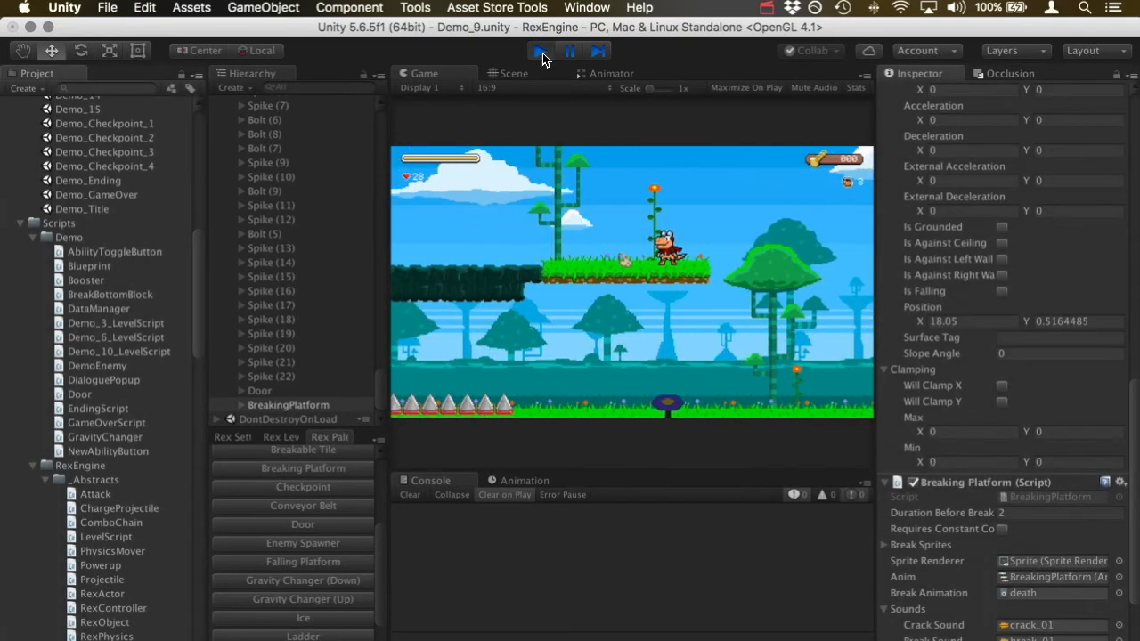
# - Examine the Breaking Platform script's animation and sound settings, including Break Animation, Crack Sound and Break Sound
pyautogui.scroll(-5, 937, 568)
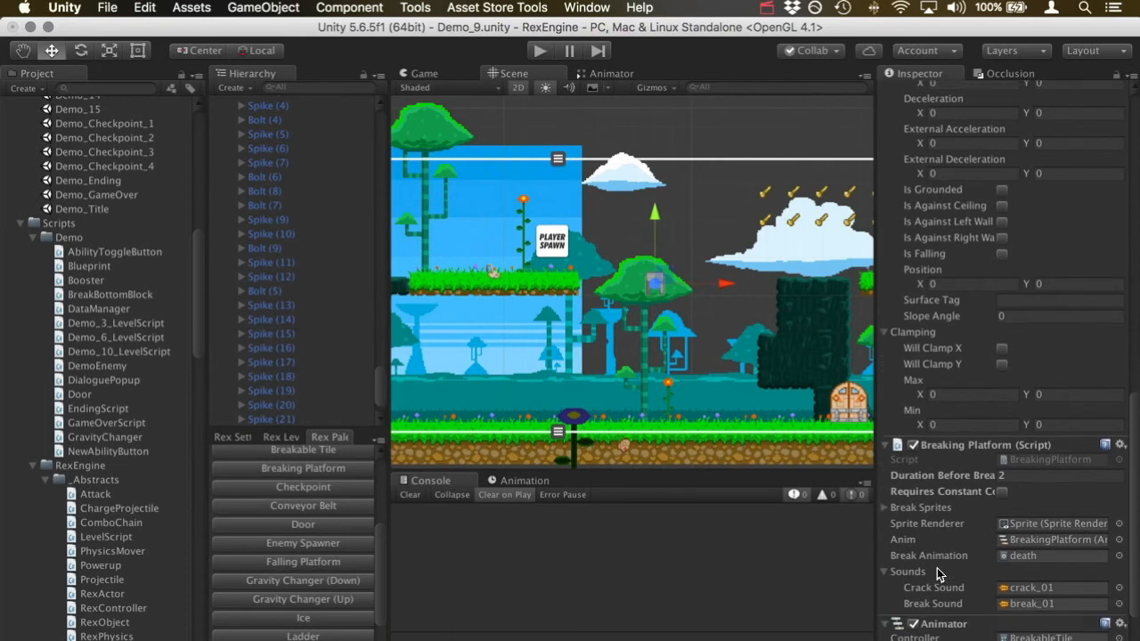
pyautogui.scroll(-2, 937, 569)
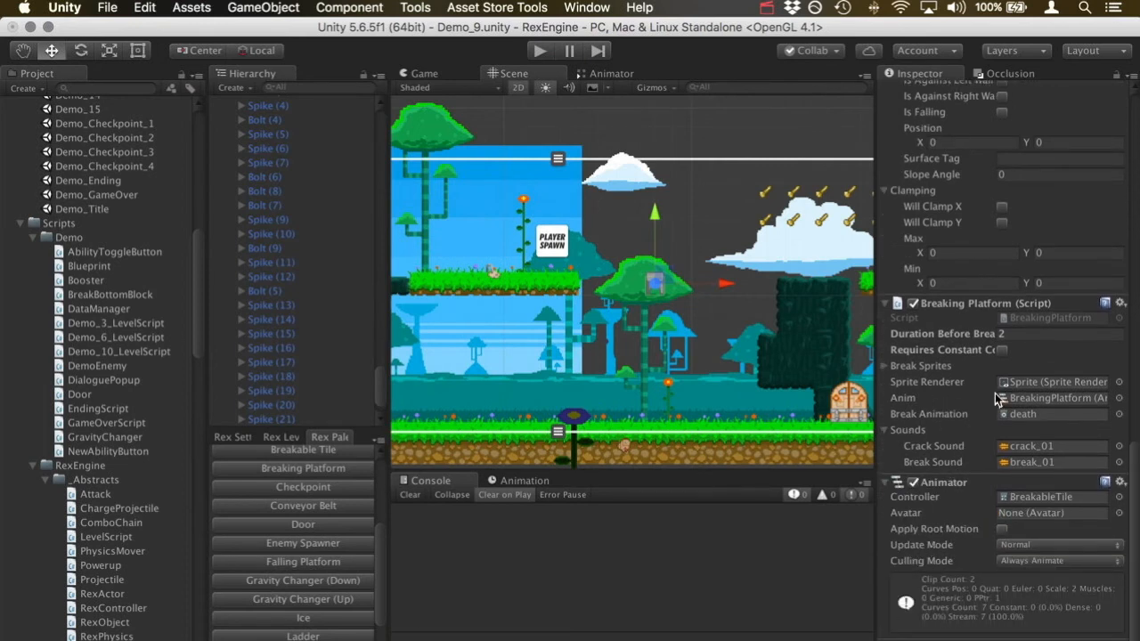
pyautogui.scroll(-1, 1006, 430)
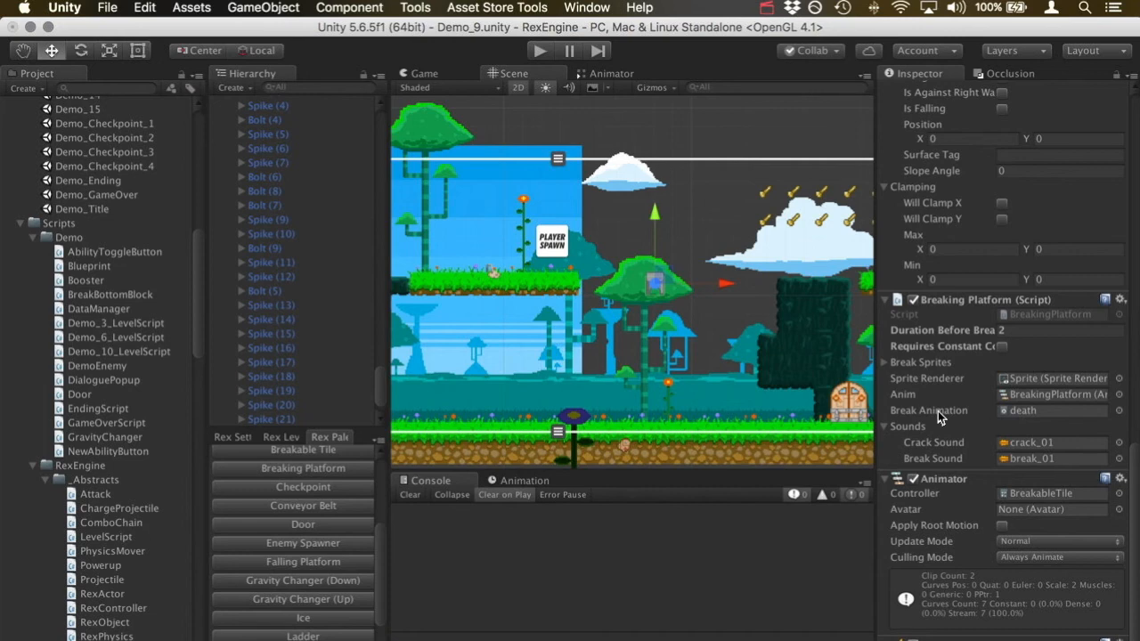
pyautogui.scroll(-1, 938, 411)
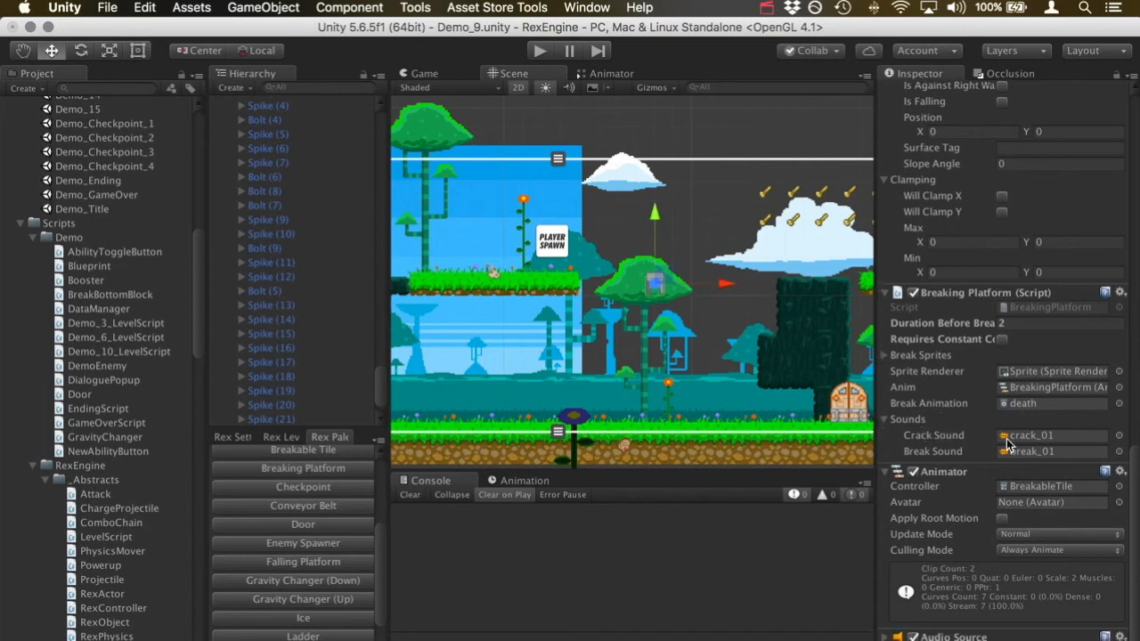
pyautogui.click(893, 419)
pyautogui.scroll(2, 891, 445)
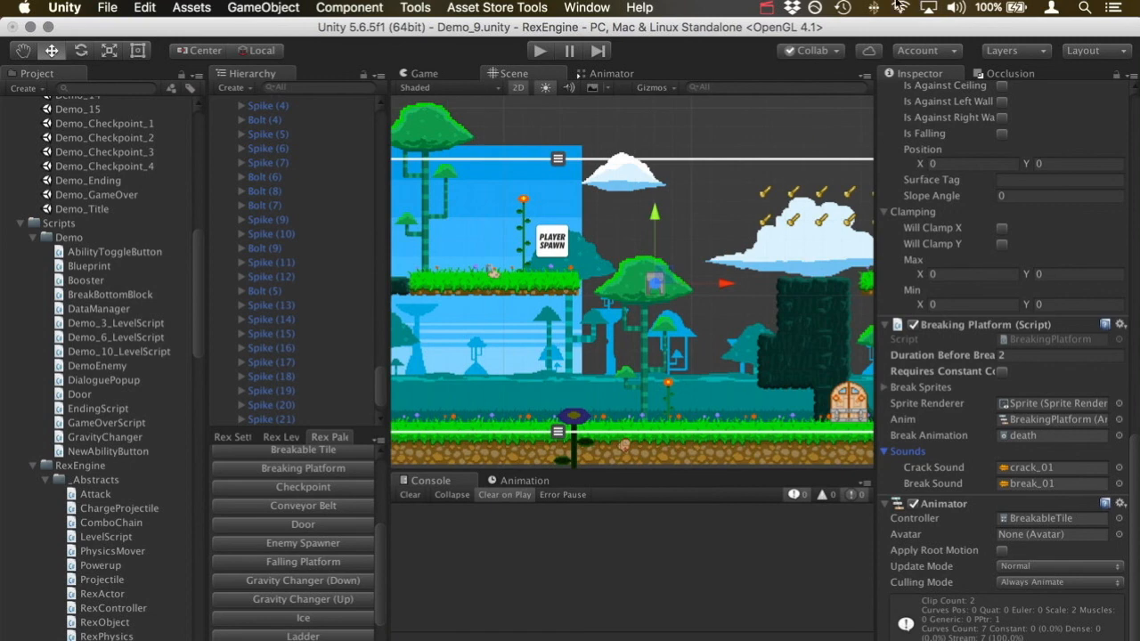
pyautogui.click(772, 7)
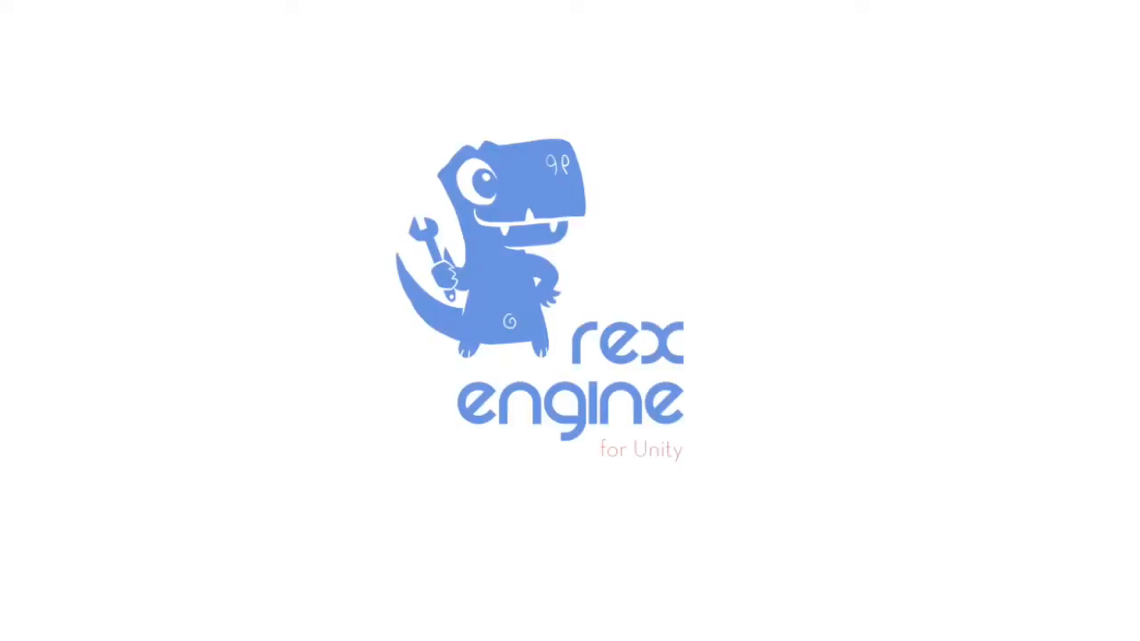